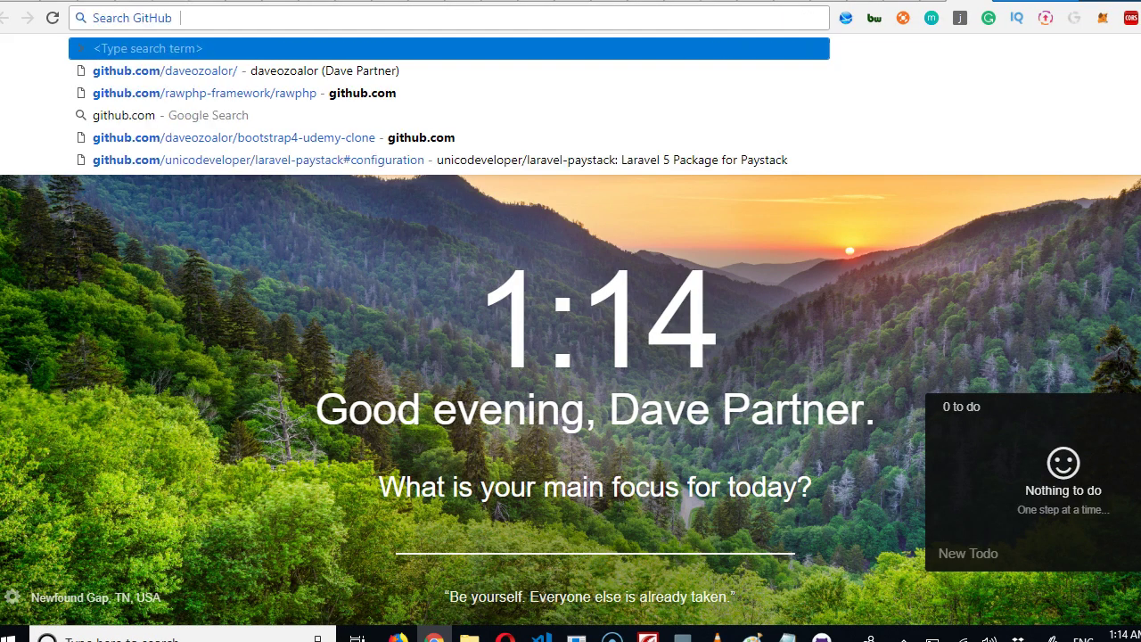
- Search GitHub for 'paypal laravel package' and browse the 15 repository results
type("pay")
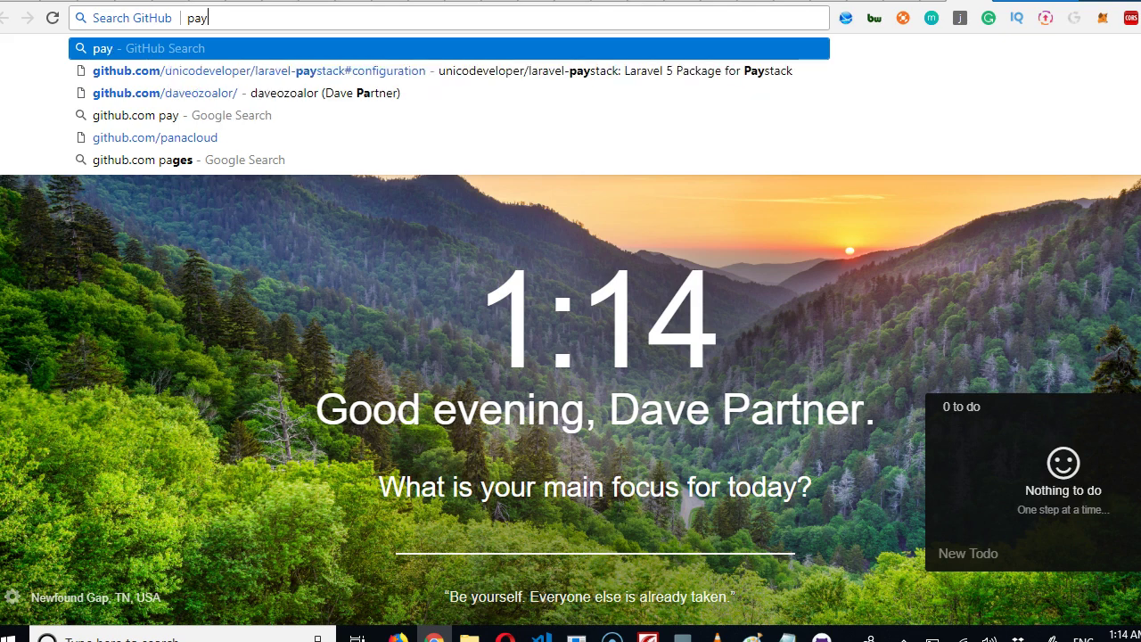
type("pal lara")
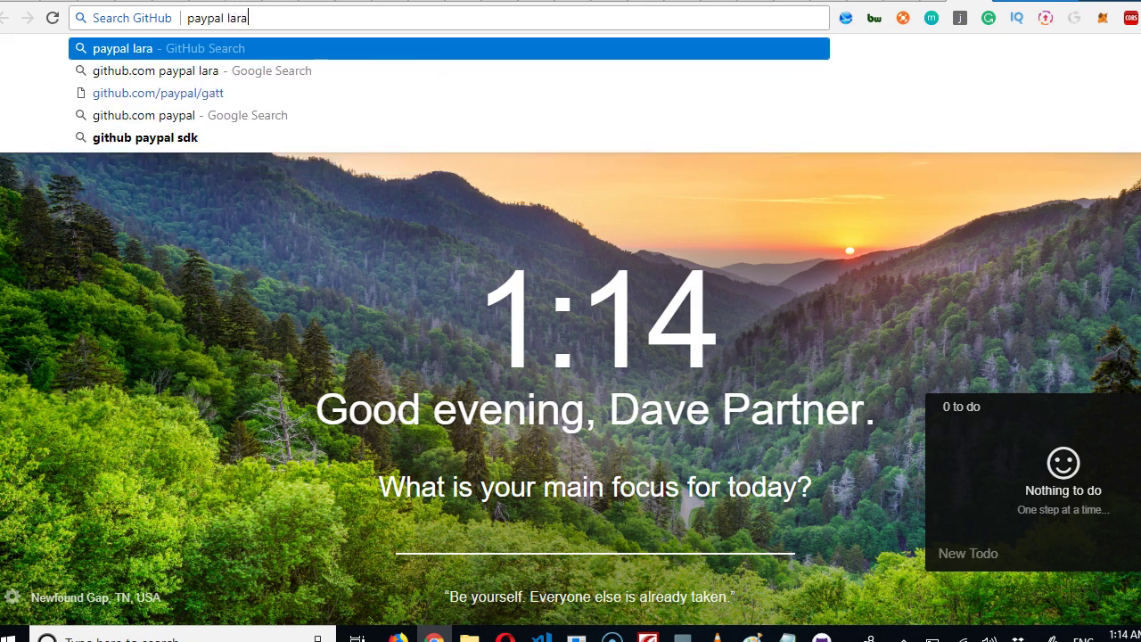
type("vel package")
key("Return")
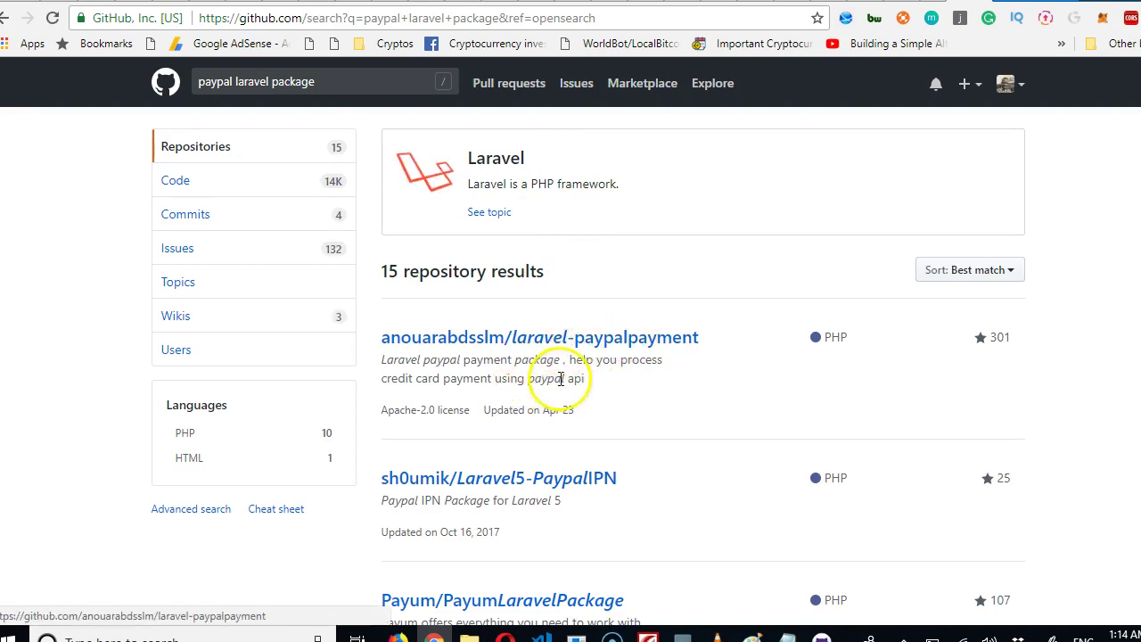
scroll(433, 473, "down", 3)
scroll(463, 339, "up", 2)
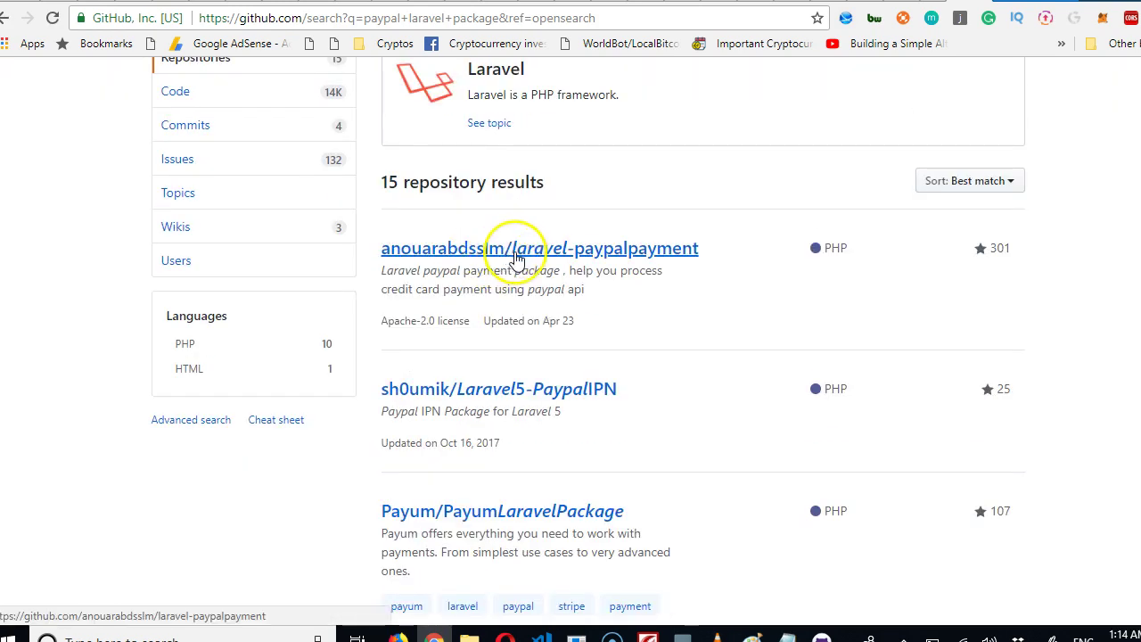
right_click(512, 253)
left_click(544, 262)
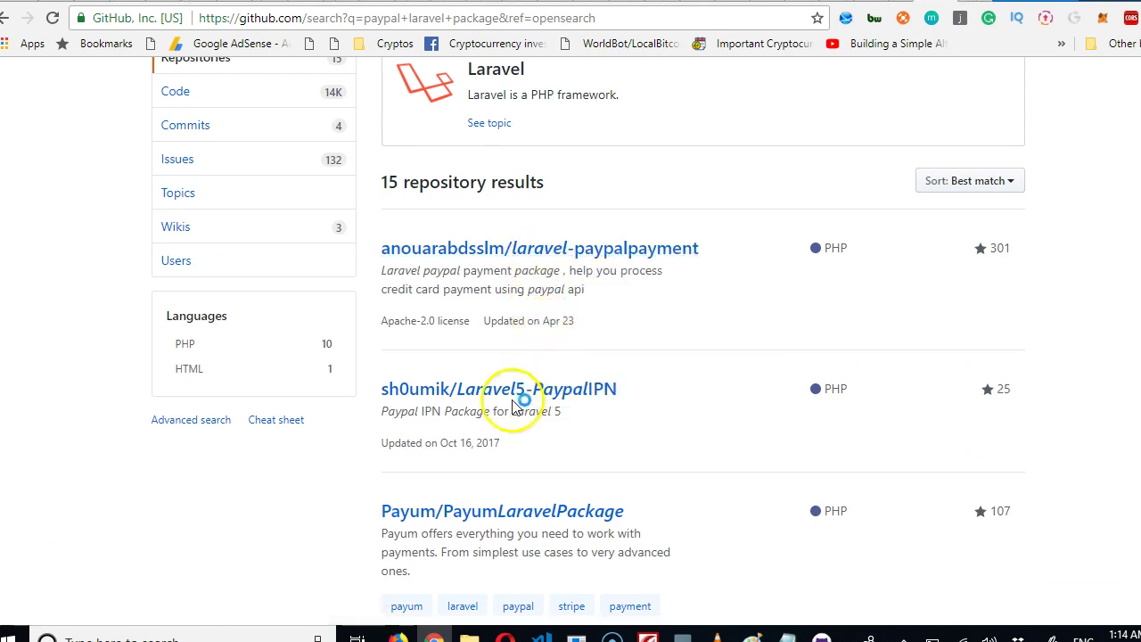
scroll(395, 509, "down", 2)
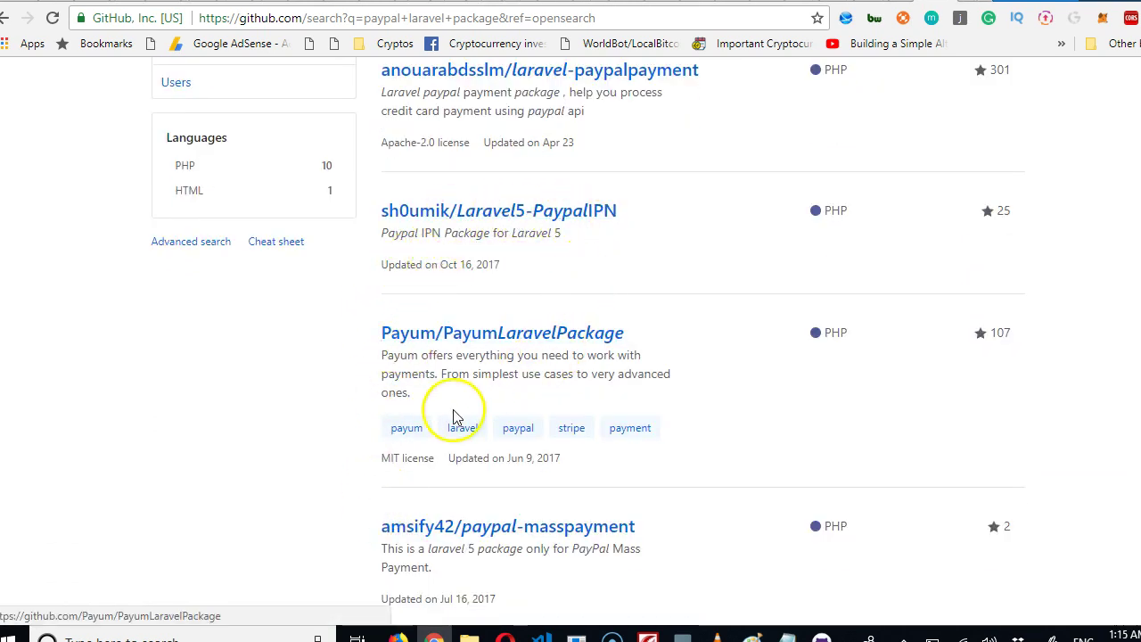
scroll(453, 416, "down", 2)
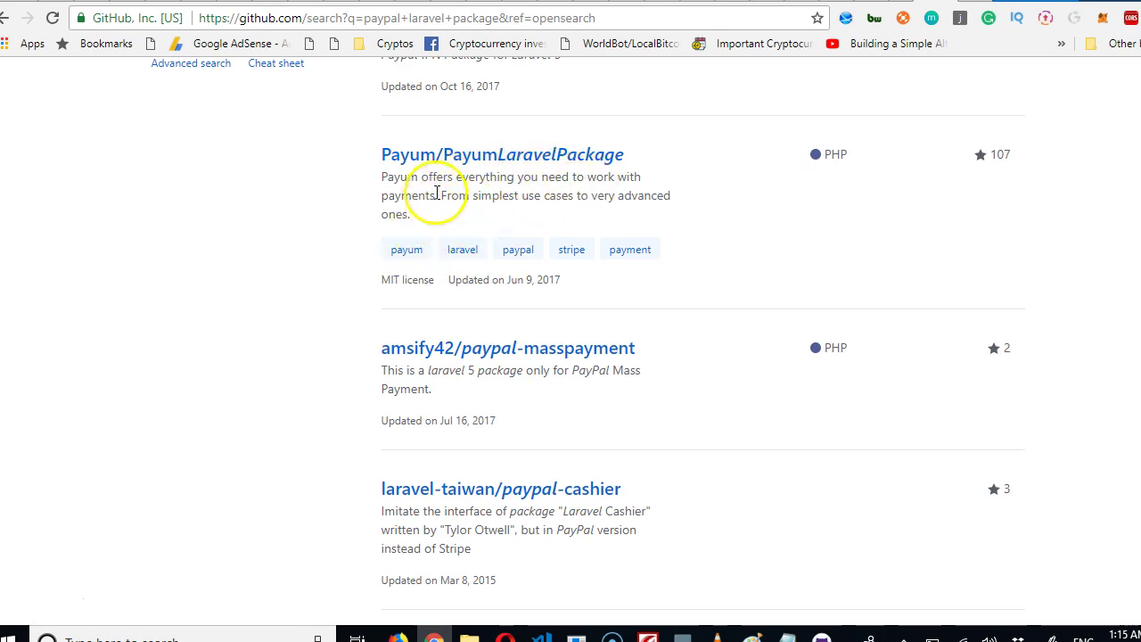
scroll(347, 330, "down", 2)
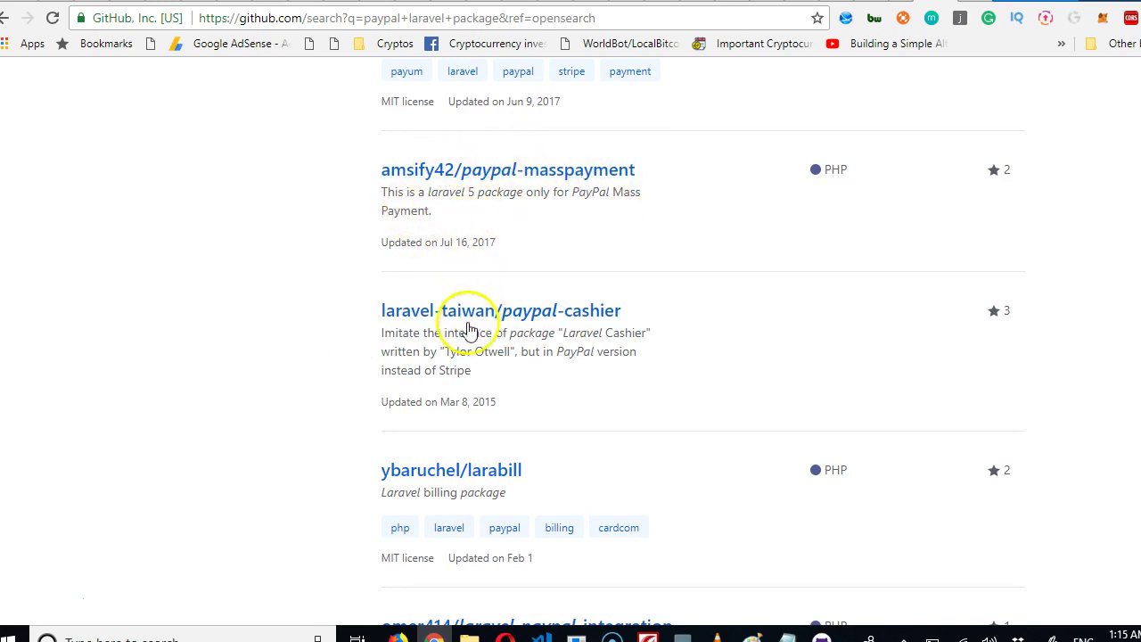
scroll(553, 513, "up", 7)
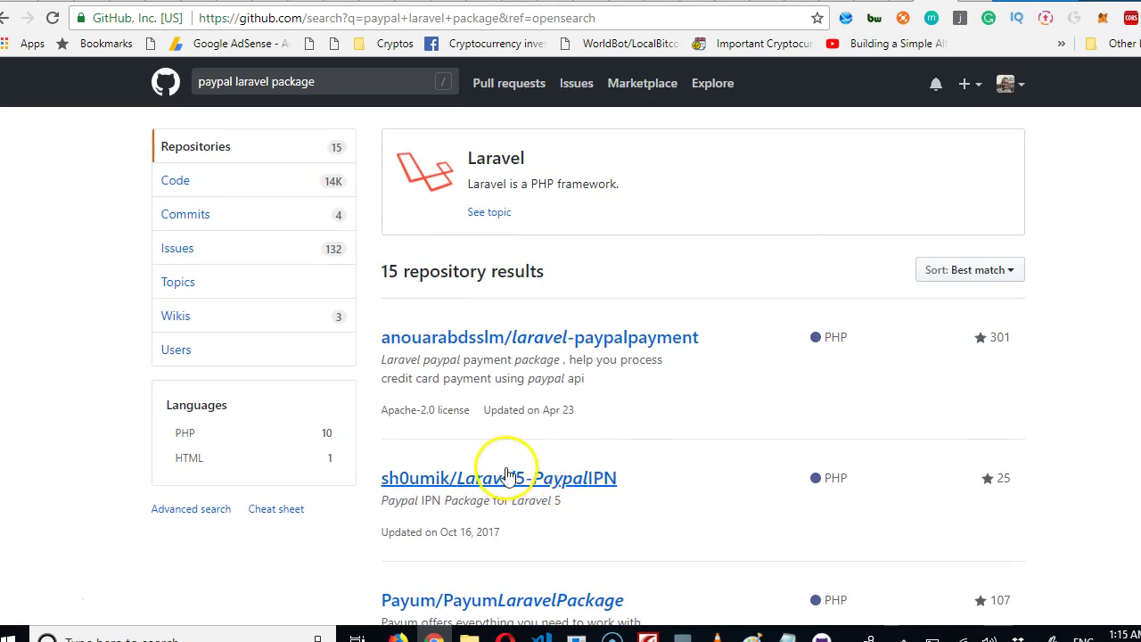
- Change the search to 'paypal laravel stripe' and run it
double_click(287, 82)
type("s")
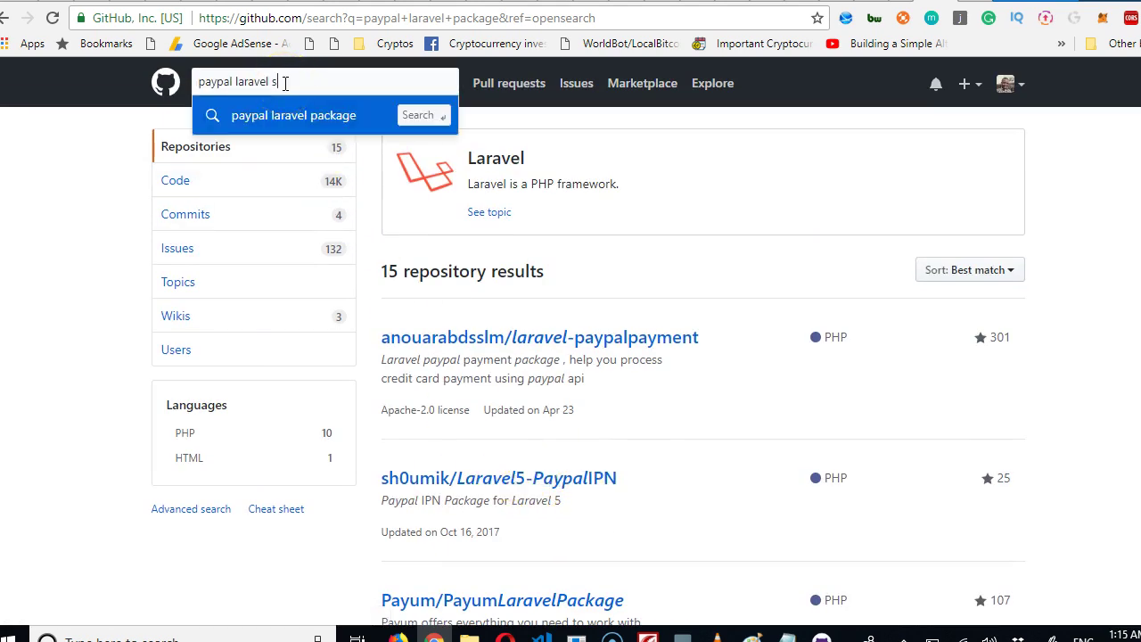
type("rip")
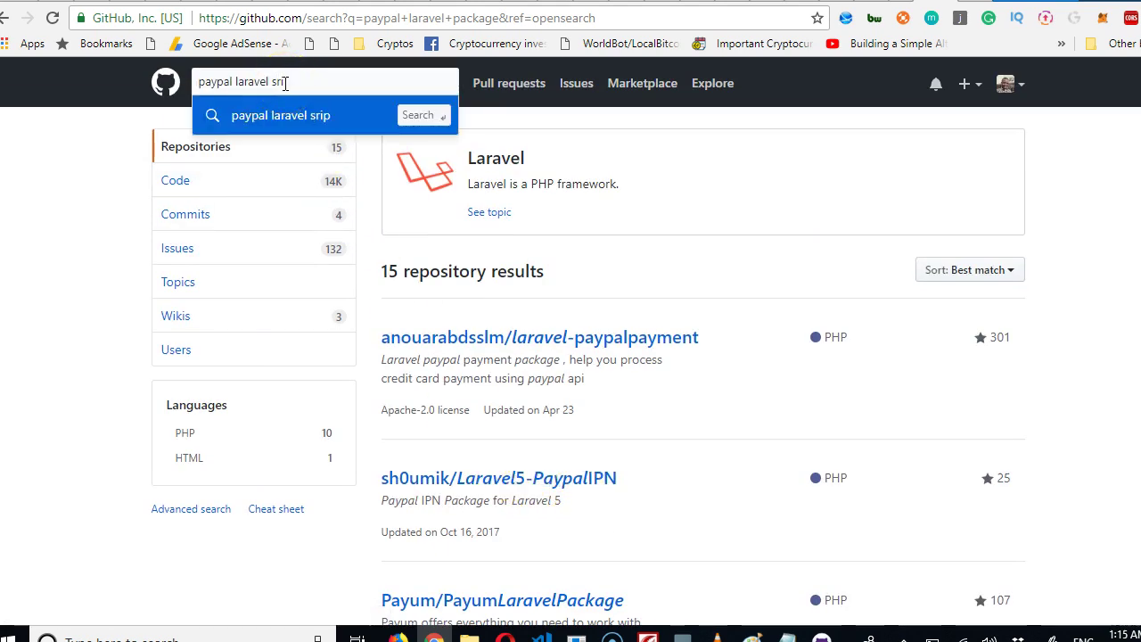
key("BackSpace")
key("BackSpace")
key("BackSpace")
type("tripe")
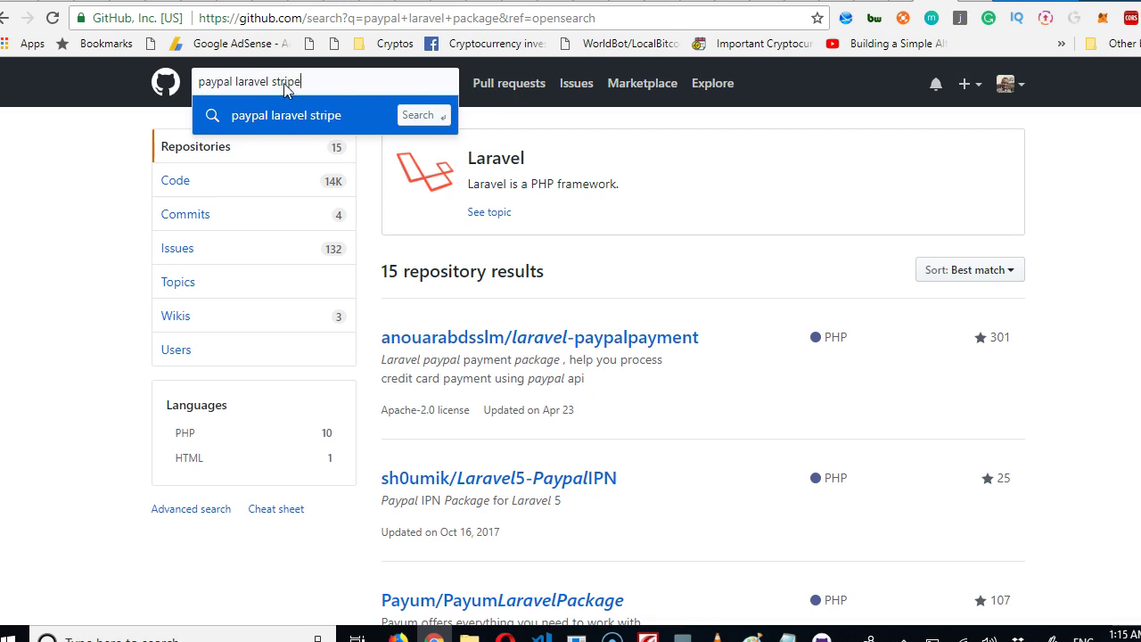
key("Return")
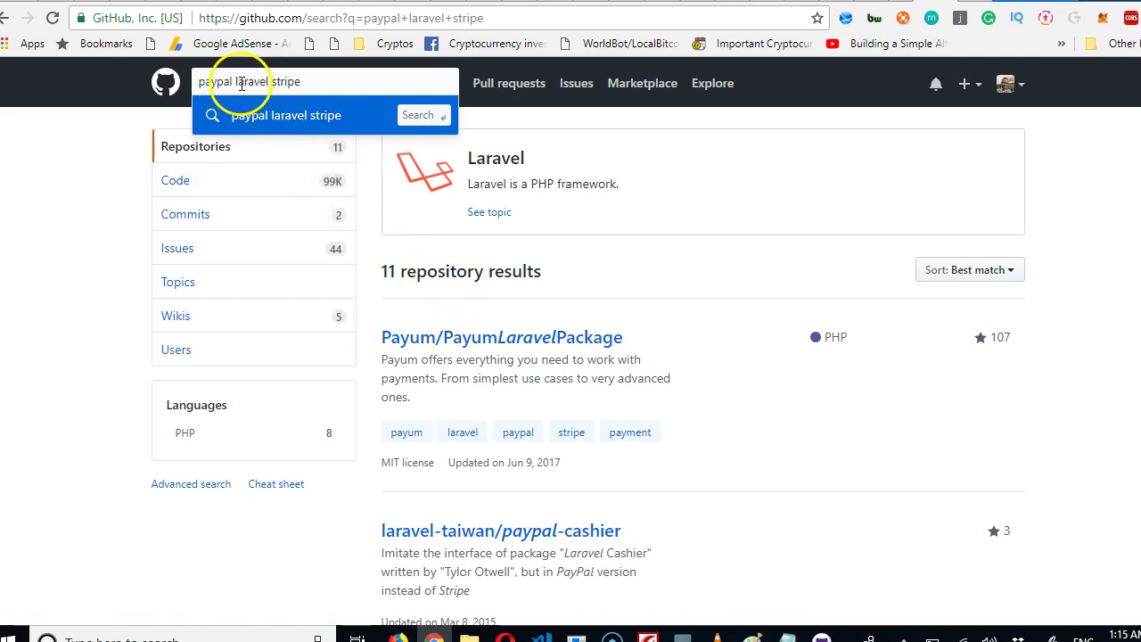
- Narrow the search to 'laravel stripe' and browse its 177 repository results
key("BackSpace")
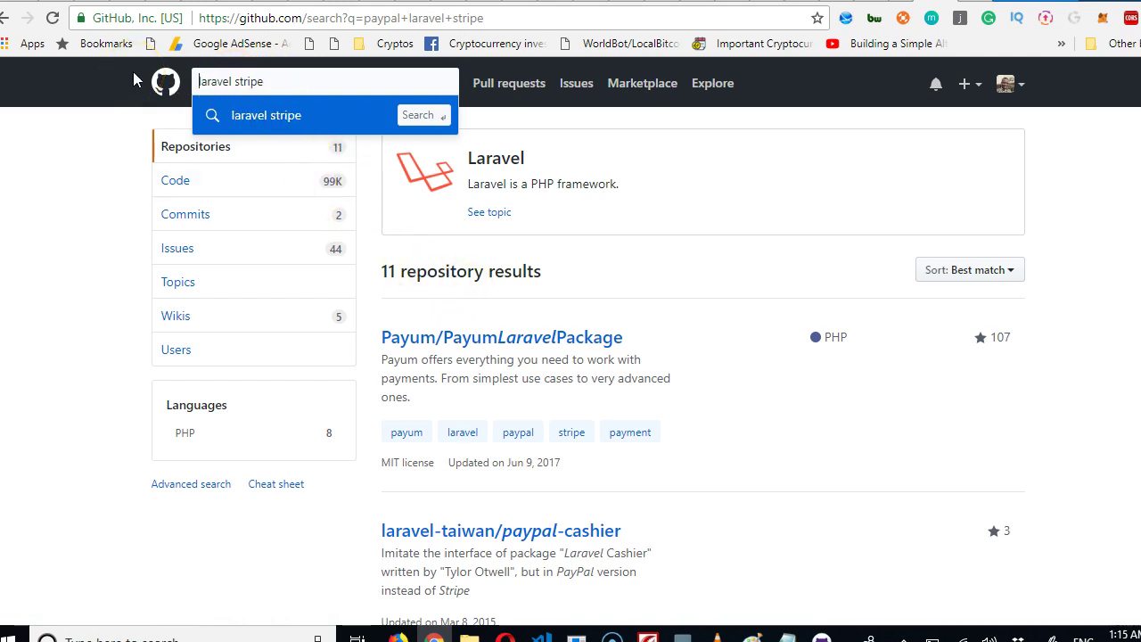
key("Return")
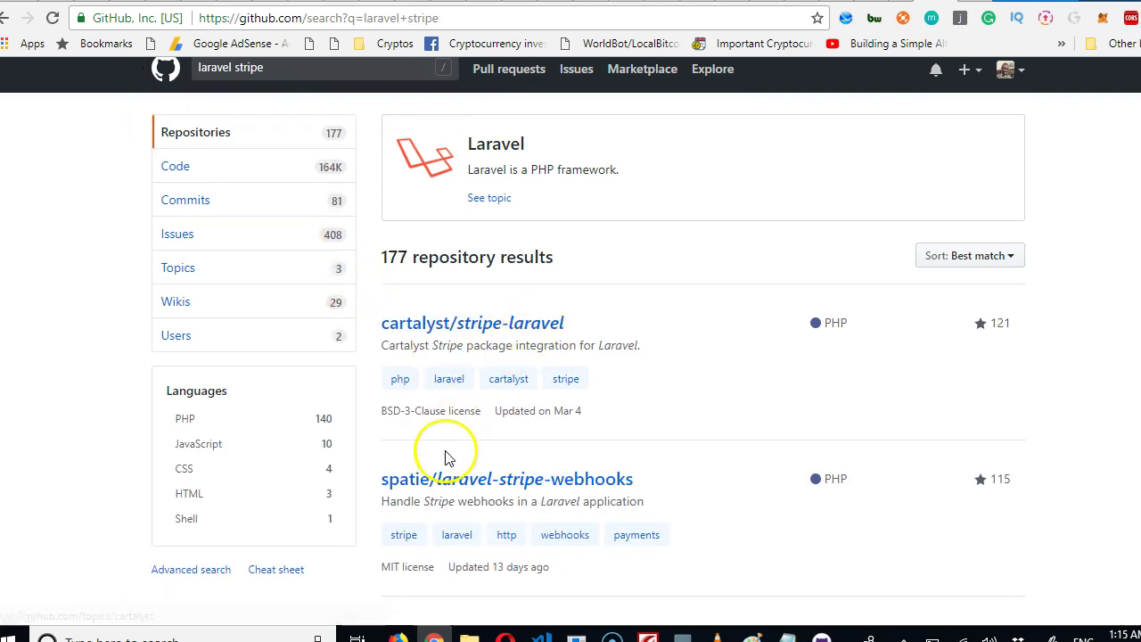
scroll(445, 456, "down", 3)
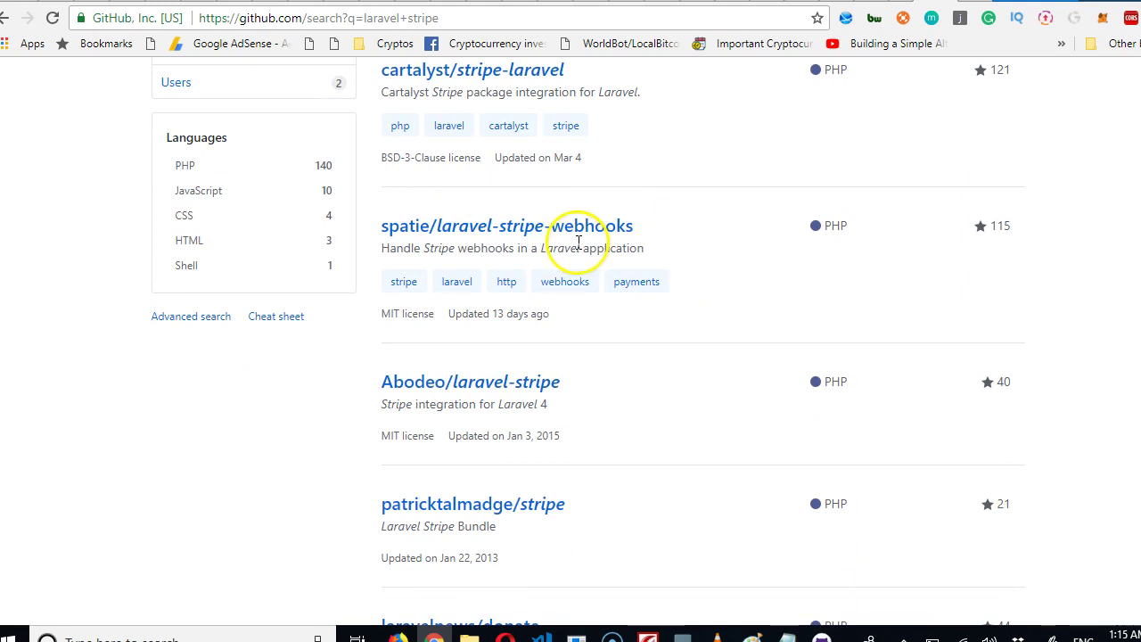
scroll(547, 471, "down", 2)
scroll(547, 471, "down", 4)
scroll(547, 463, "down", 2)
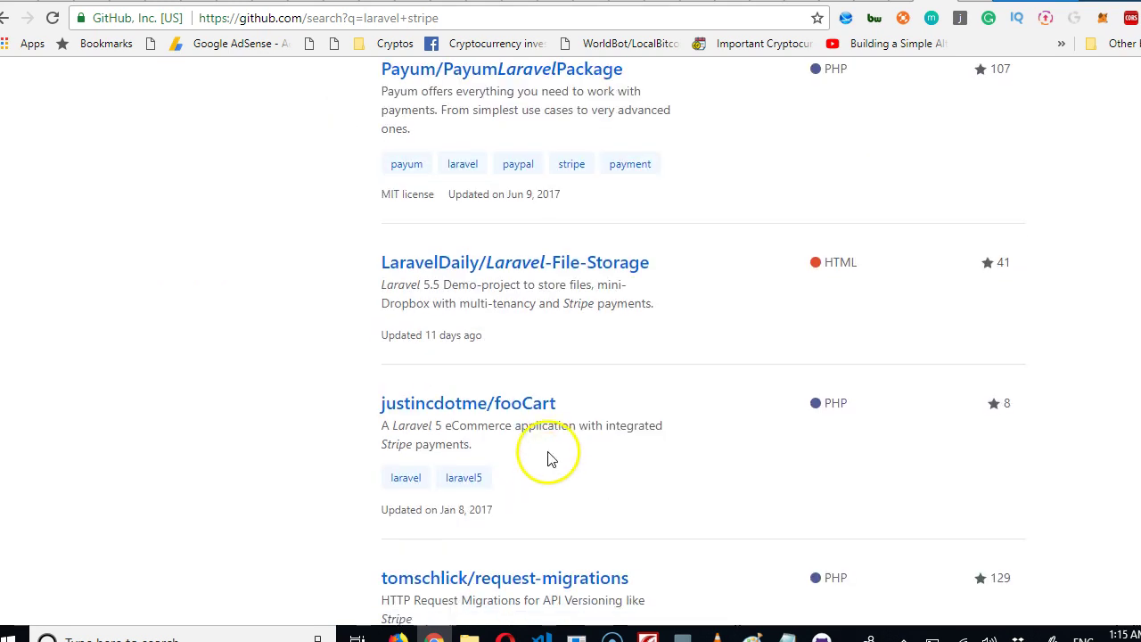
scroll(547, 458, "up", 6)
scroll(452, 399, "up", 5)
left_click(247, 81)
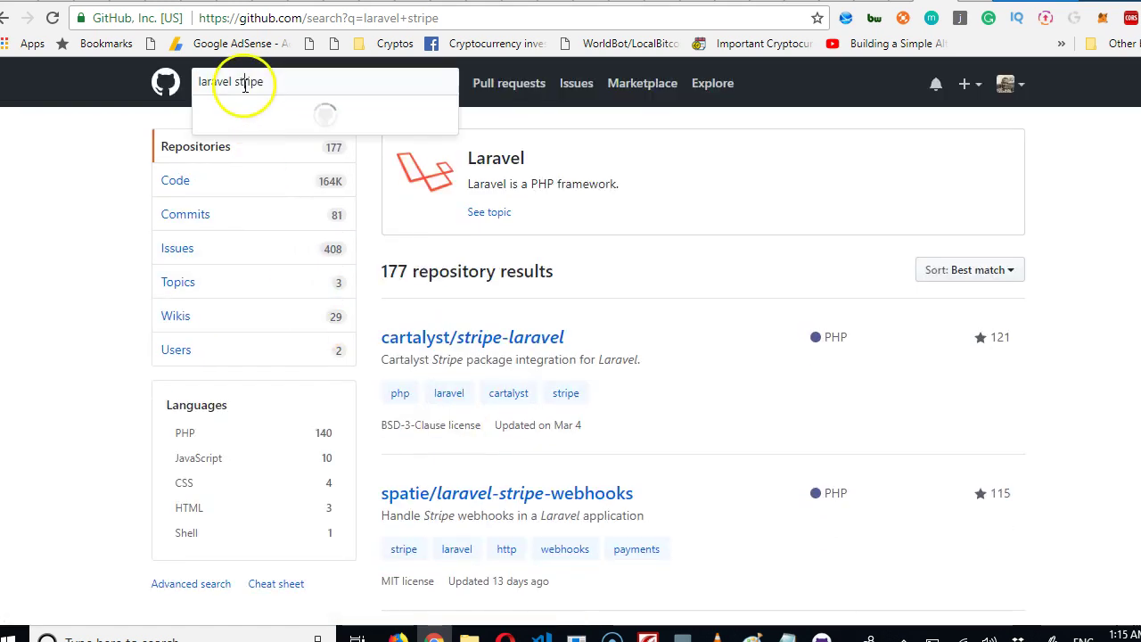
double_click(248, 81)
type("paystack")
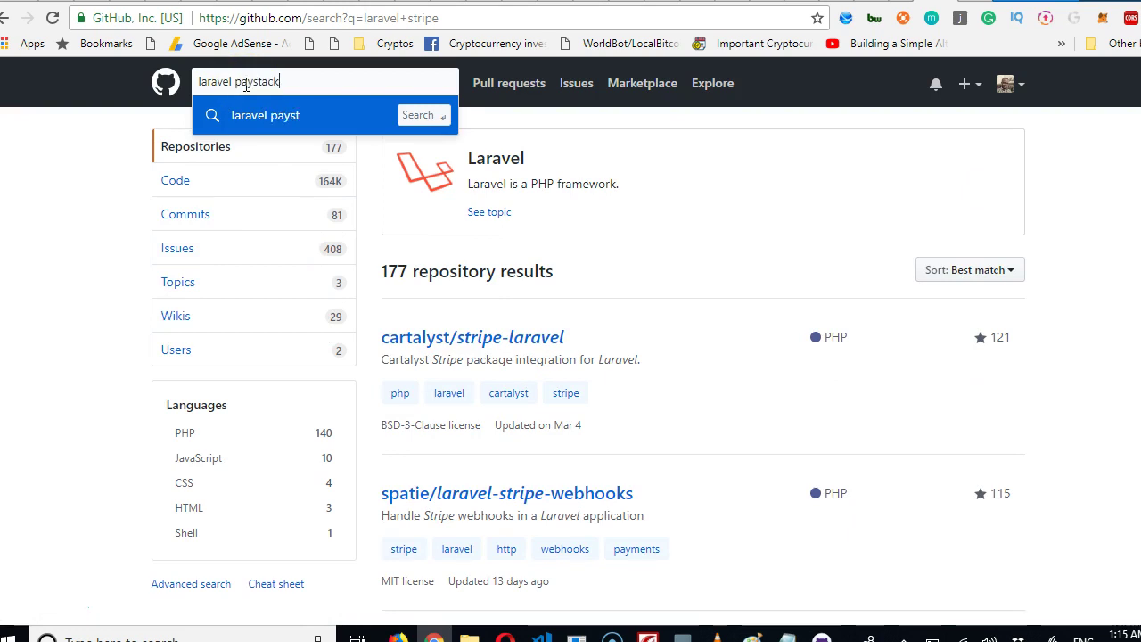
- Search 'laravel paystack', browse the 7 results, and open unicodeveloper/laravel-paystack
key("Return")
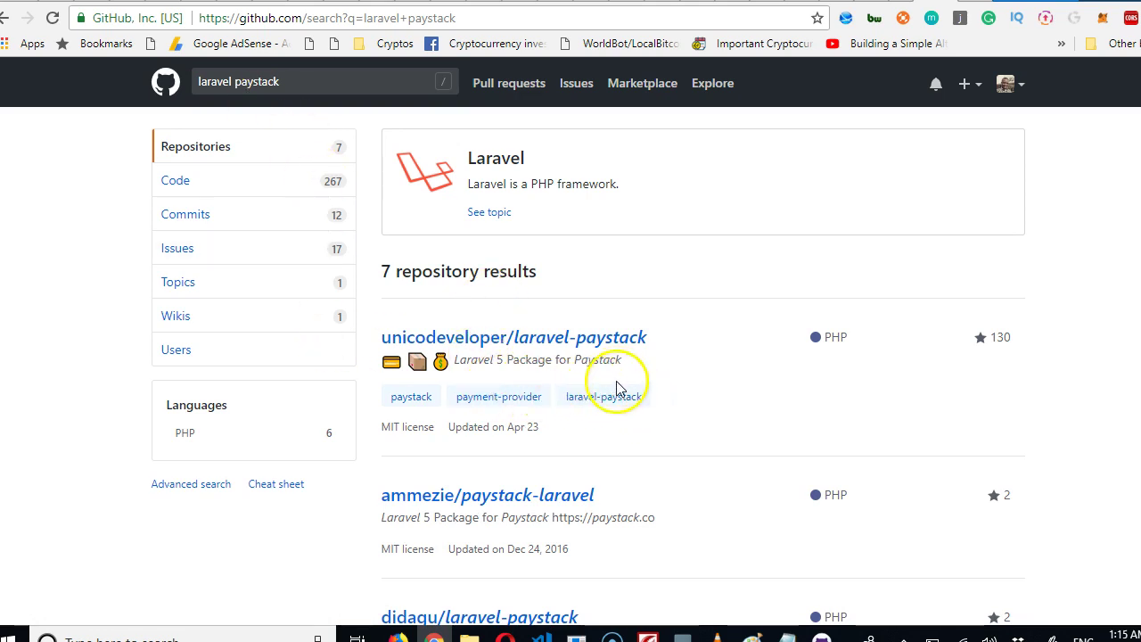
scroll(615, 387, "down", 3)
scroll(615, 388, "up", 1)
scroll(615, 392, "down", 2)
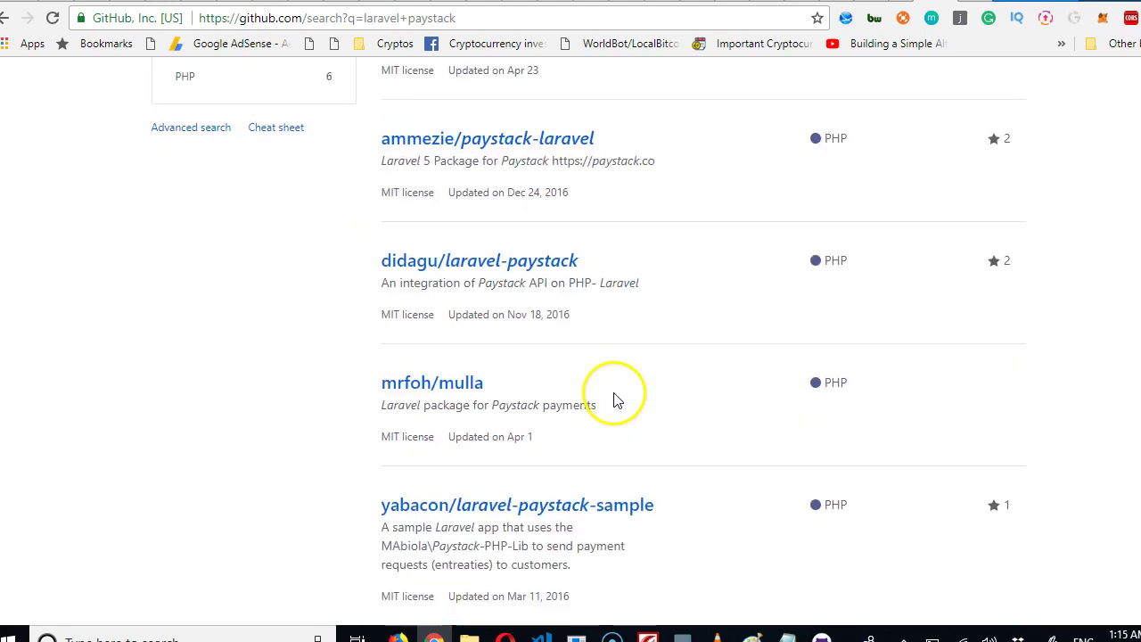
scroll(615, 399, "up", 3)
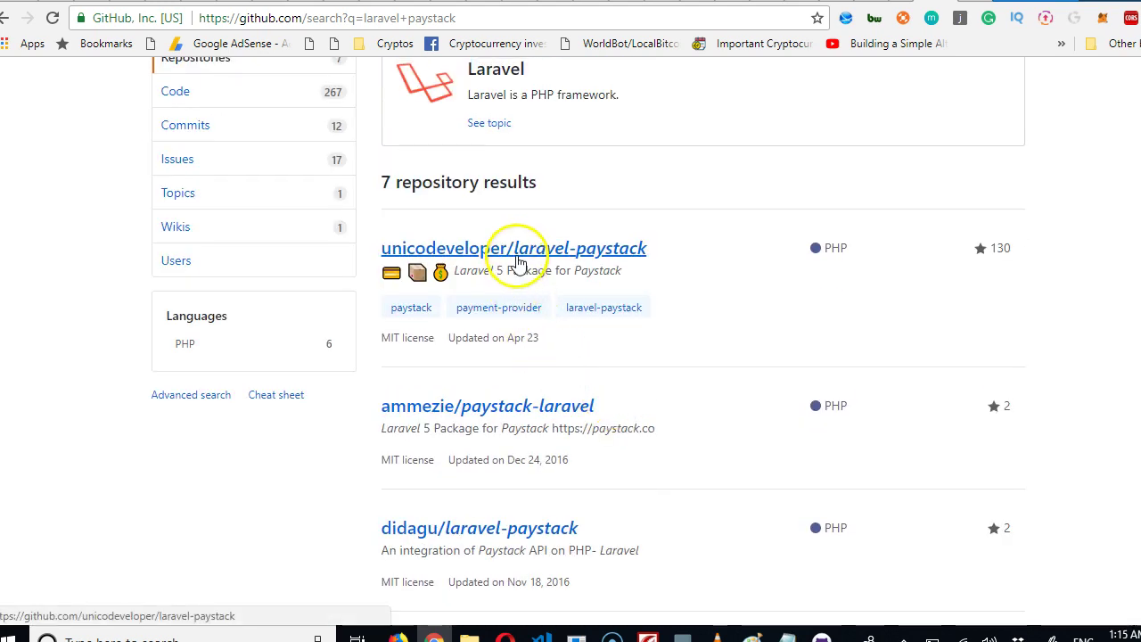
scroll(522, 454, "down", 4)
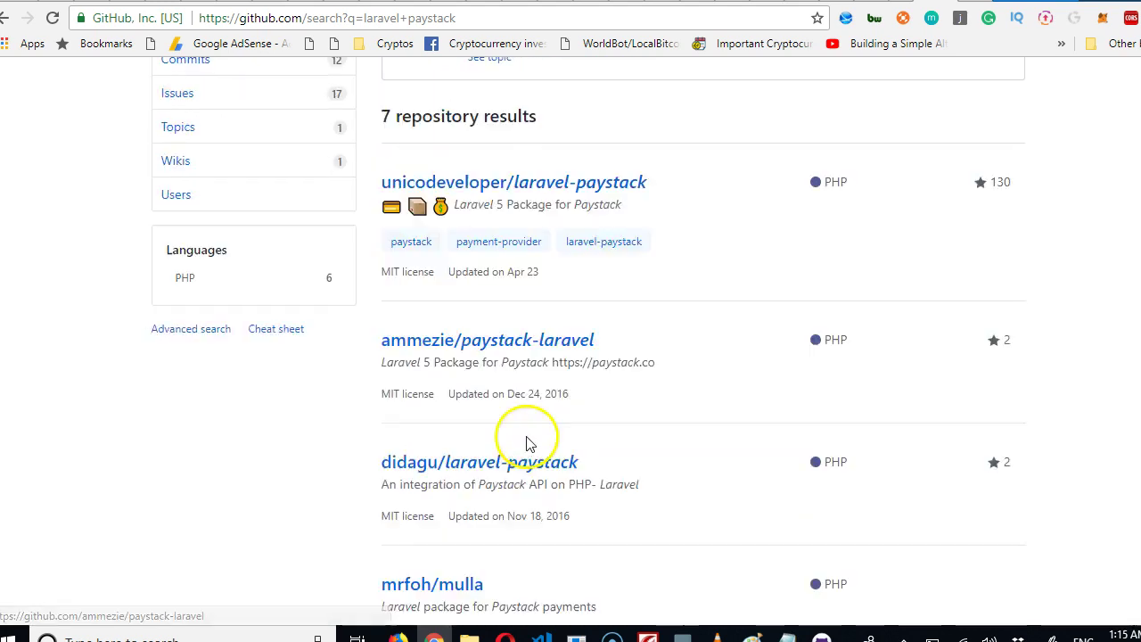
scroll(479, 384, "down", 3)
scroll(479, 396, "down", 2)
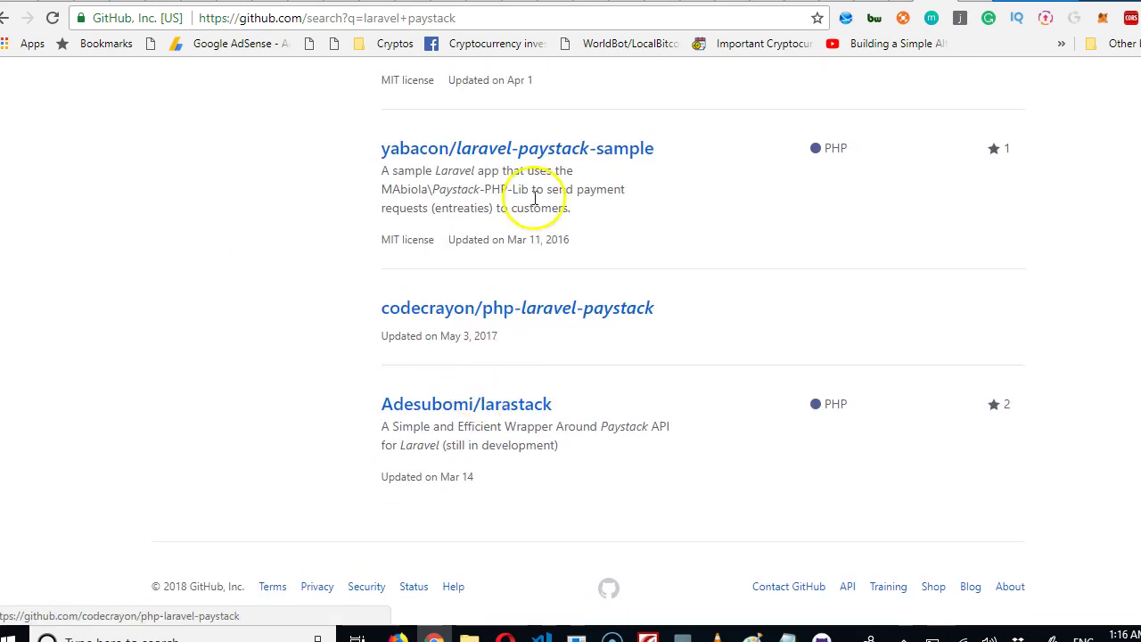
scroll(652, 322, "up", 7)
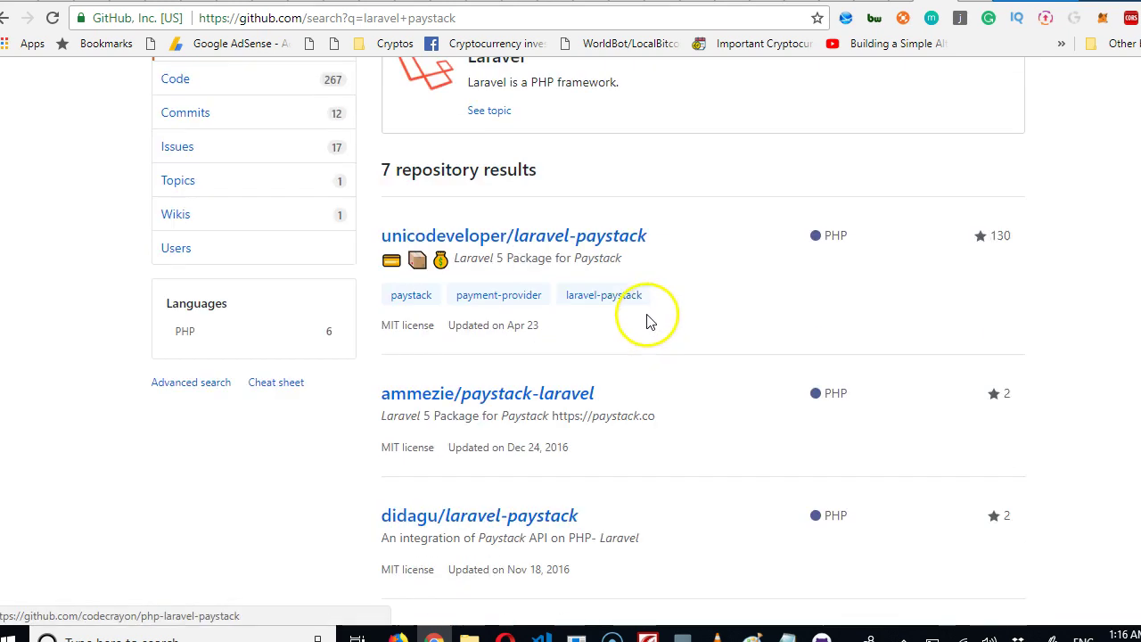
left_click(517, 250)
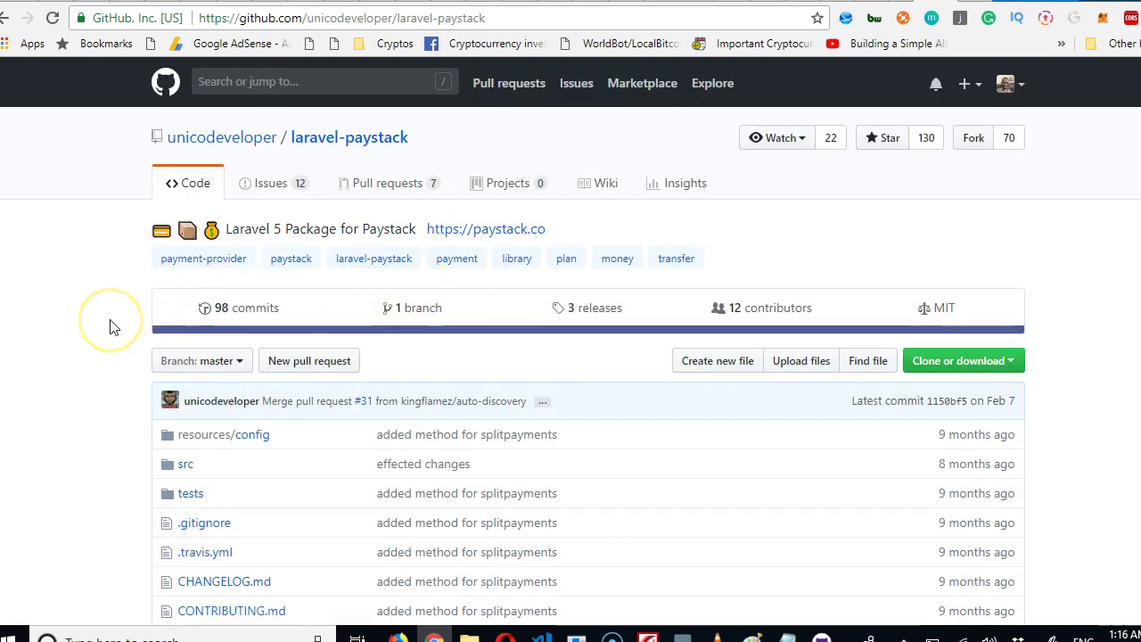
scroll(113, 327, "down", 5)
scroll(113, 327, "down", 1)
scroll(113, 327, "down", 4)
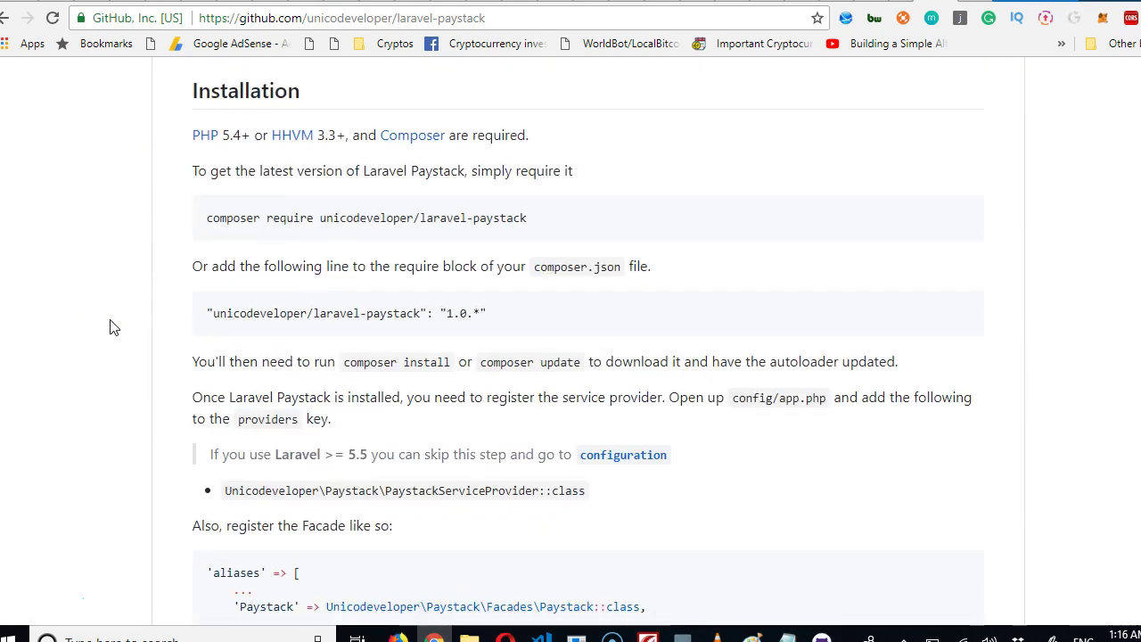
scroll(113, 328, "up", 2)
scroll(223, 288, "down", 5)
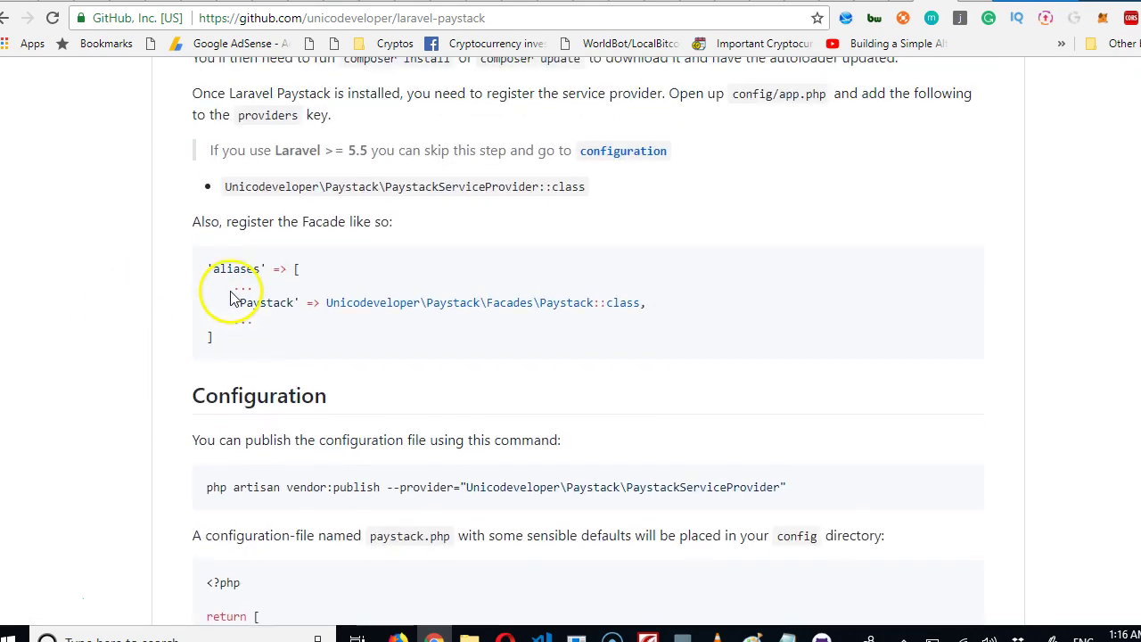
scroll(227, 294, "up", 5)
scroll(213, 295, "up", 4)
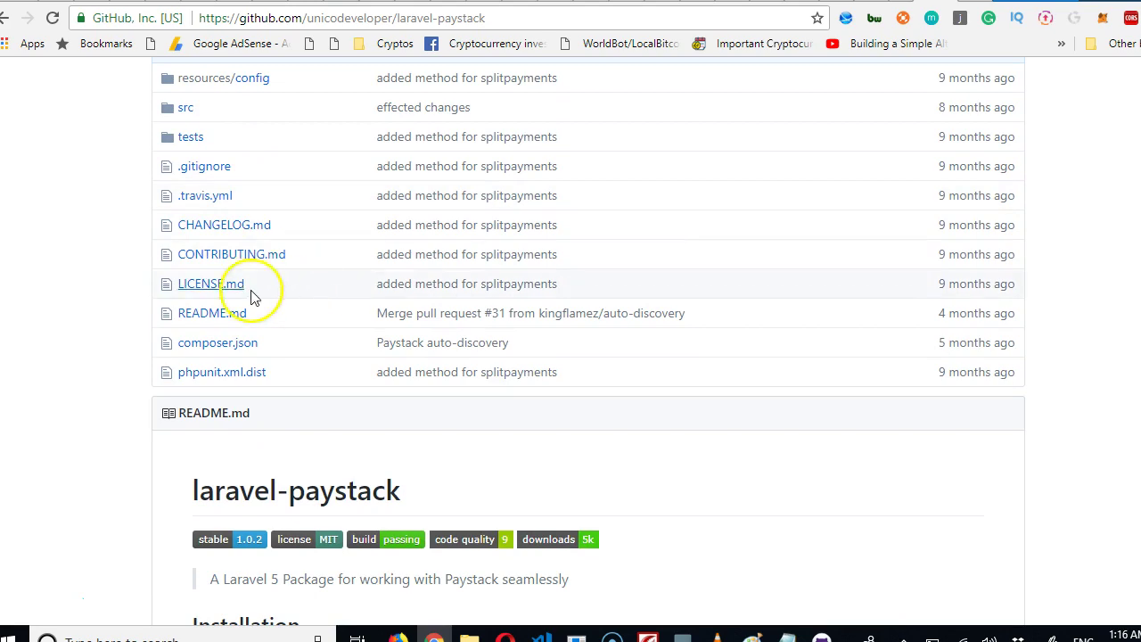
scroll(178, 316, "down", 3)
scroll(196, 312, "down", 2)
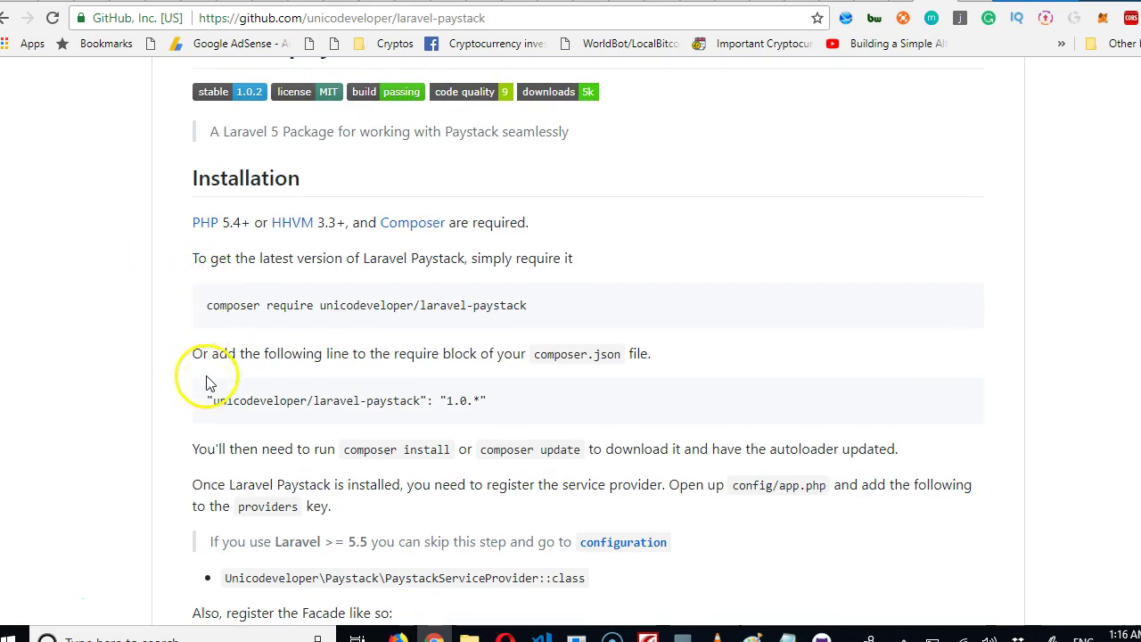
scroll(204, 382, "down", 5)
scroll(208, 388, "down", 4)
scroll(205, 392, "down", 1)
scroll(207, 388, "down", 3)
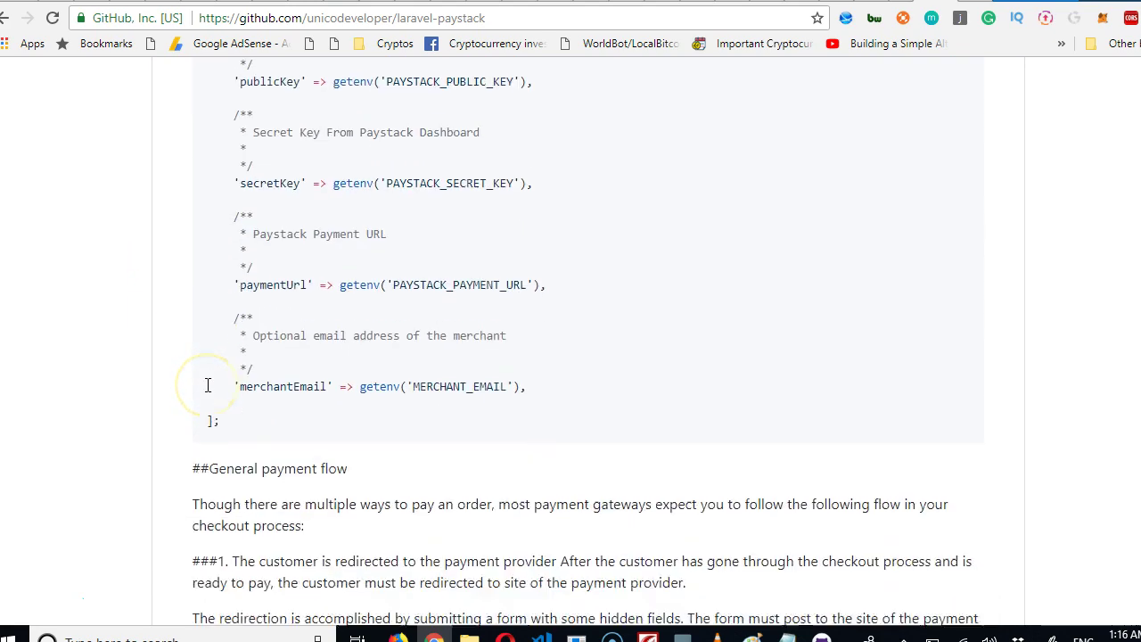
scroll(207, 389, "down", 3)
scroll(207, 389, "down", 4)
scroll(207, 389, "down", 3)
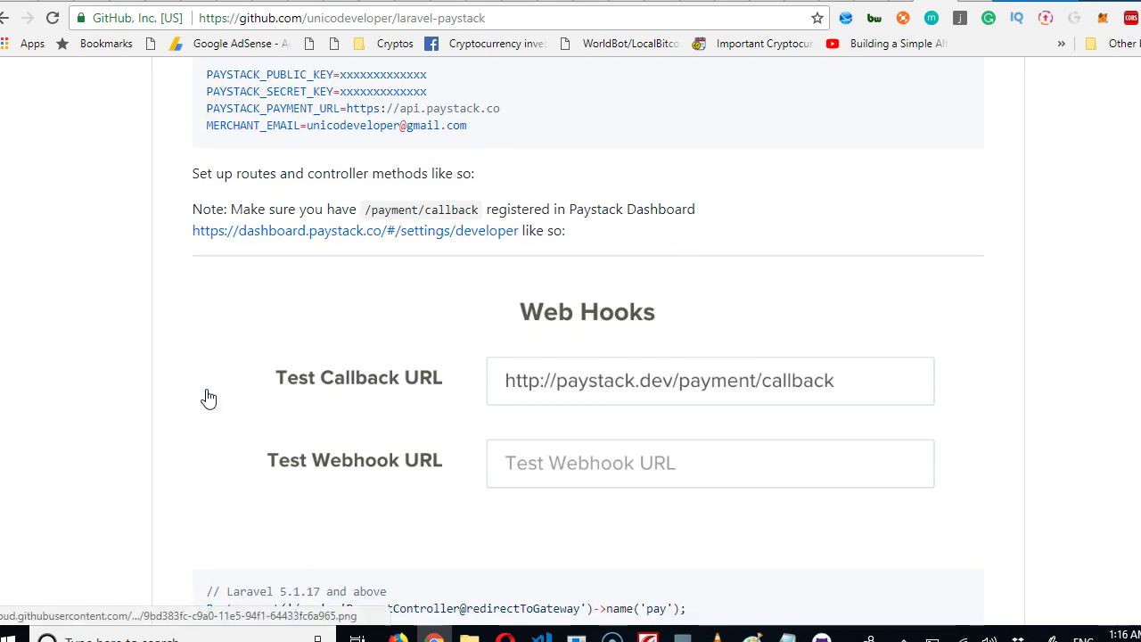
scroll(206, 398, "down", 1)
scroll(207, 392, "up", 1)
scroll(207, 389, "up", 5)
scroll(207, 388, "up", 5)
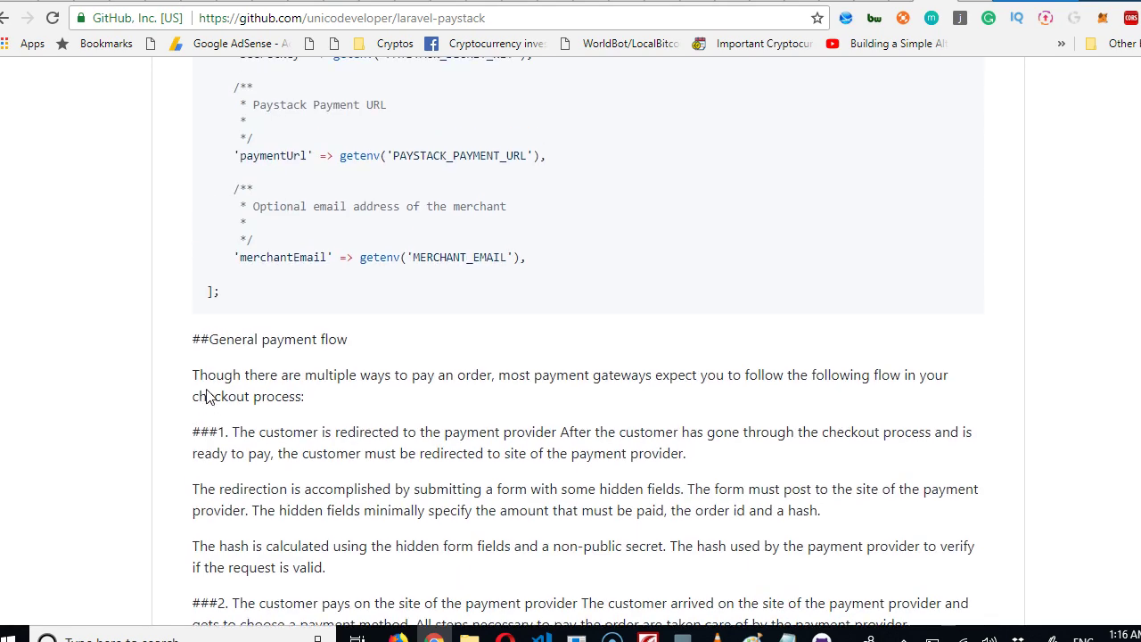
scroll(207, 388, "up", 4)
scroll(207, 389, "up", 2)
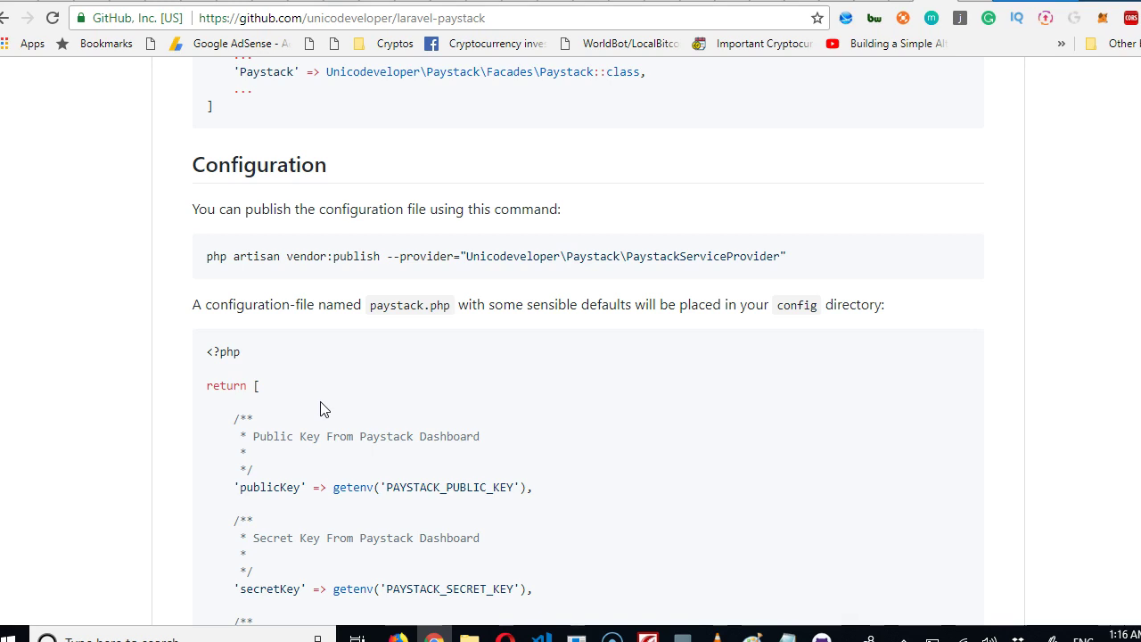
scroll(321, 409, "up", 2)
scroll(321, 409, "up", 2)
scroll(321, 408, "up", 1)
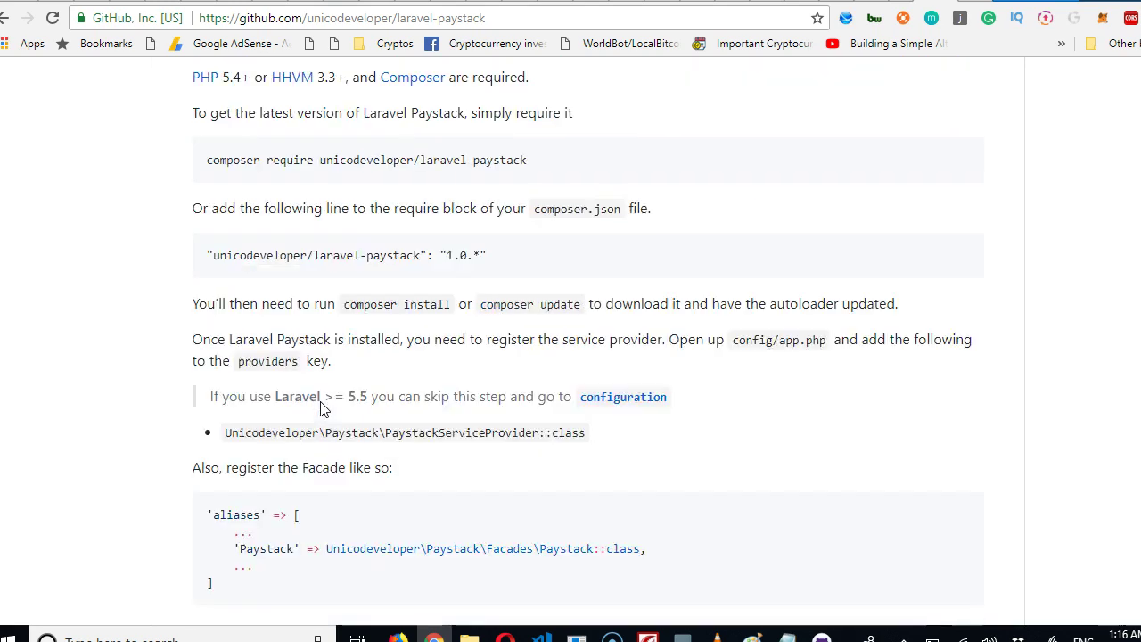
scroll(321, 409, "up", 4)
scroll(317, 383, "up", 3)
scroll(311, 362, "up", 4)
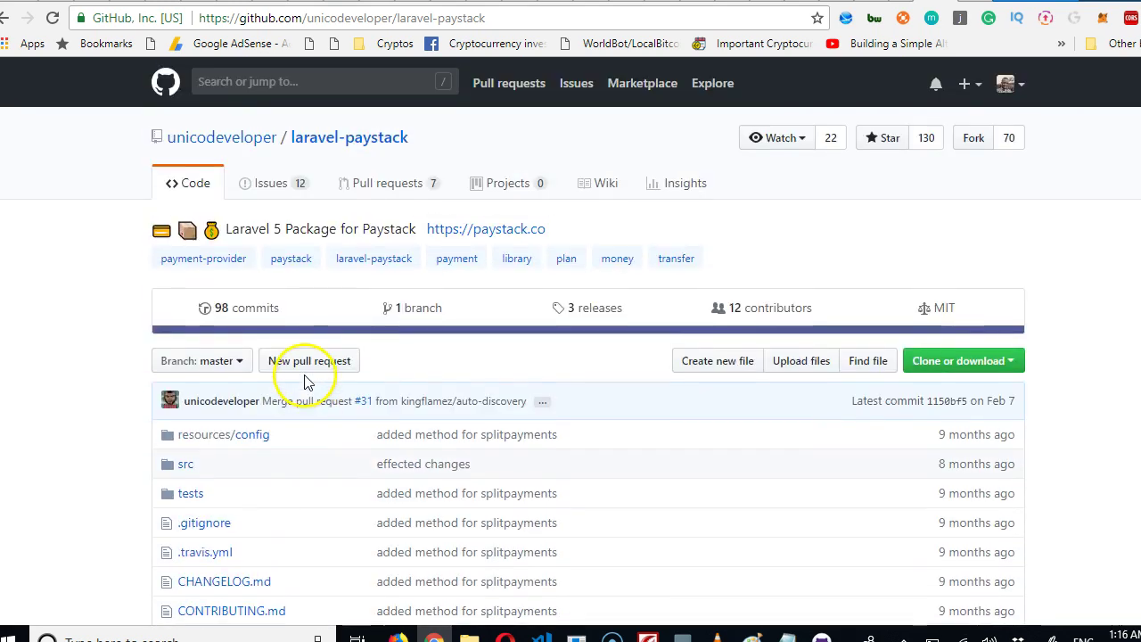
scroll(300, 438, "down", 4)
scroll(306, 382, "down", 3)
scroll(356, 420, "down", 1)
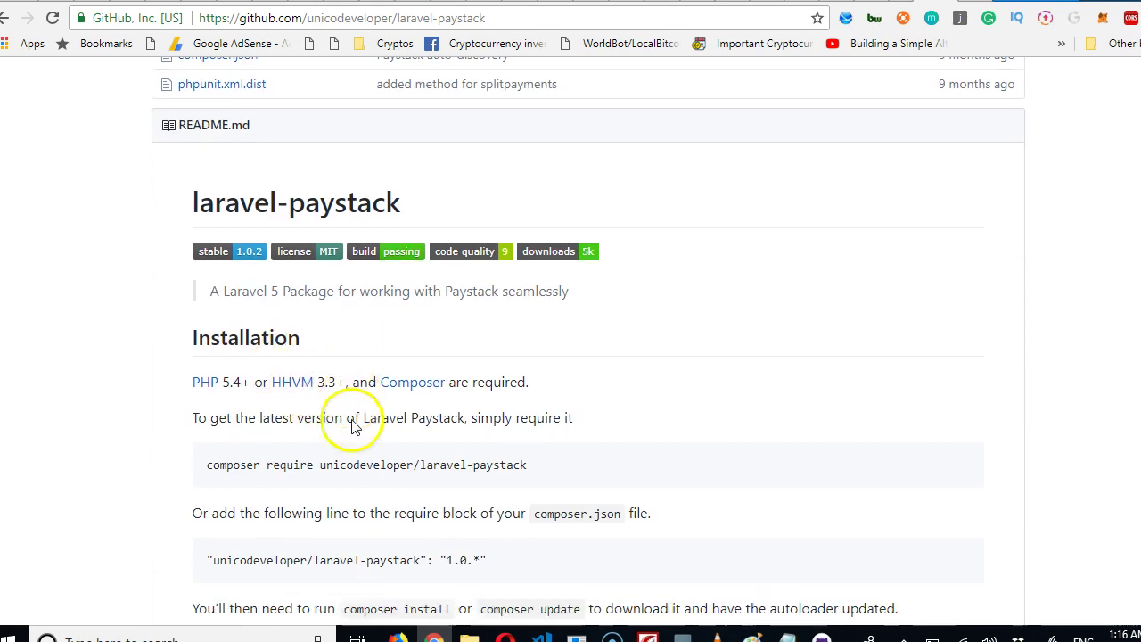
scroll(298, 400, "down", 2)
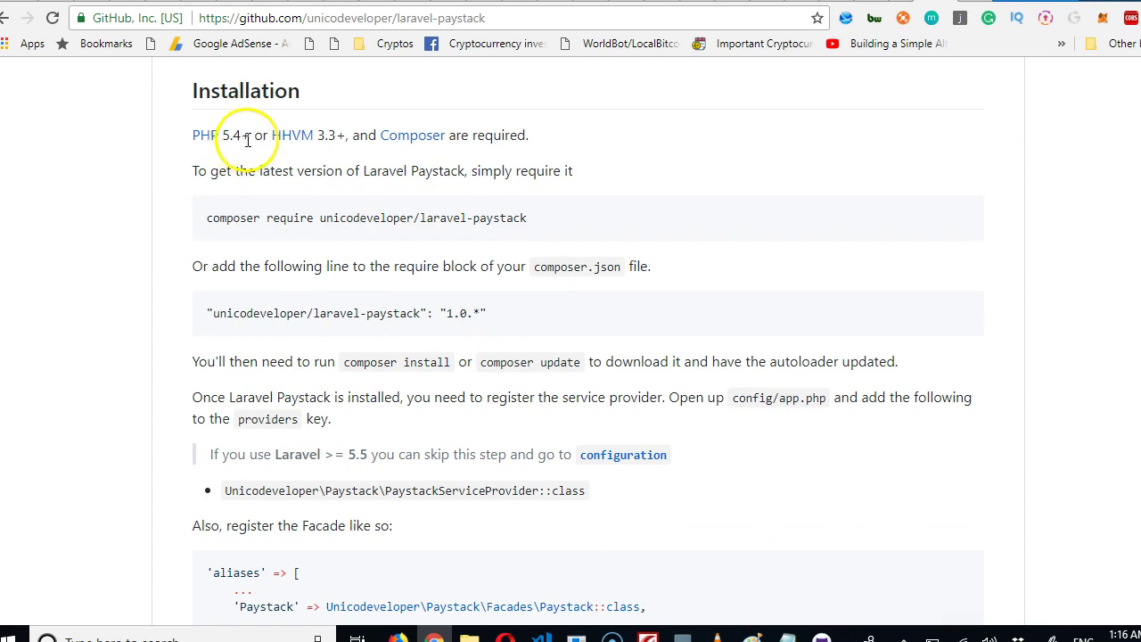
- Copy 'composer require unicodeveloper/laravel-paystack' from the README's Installation section
left_click_drag(240, 137, 230, 141)
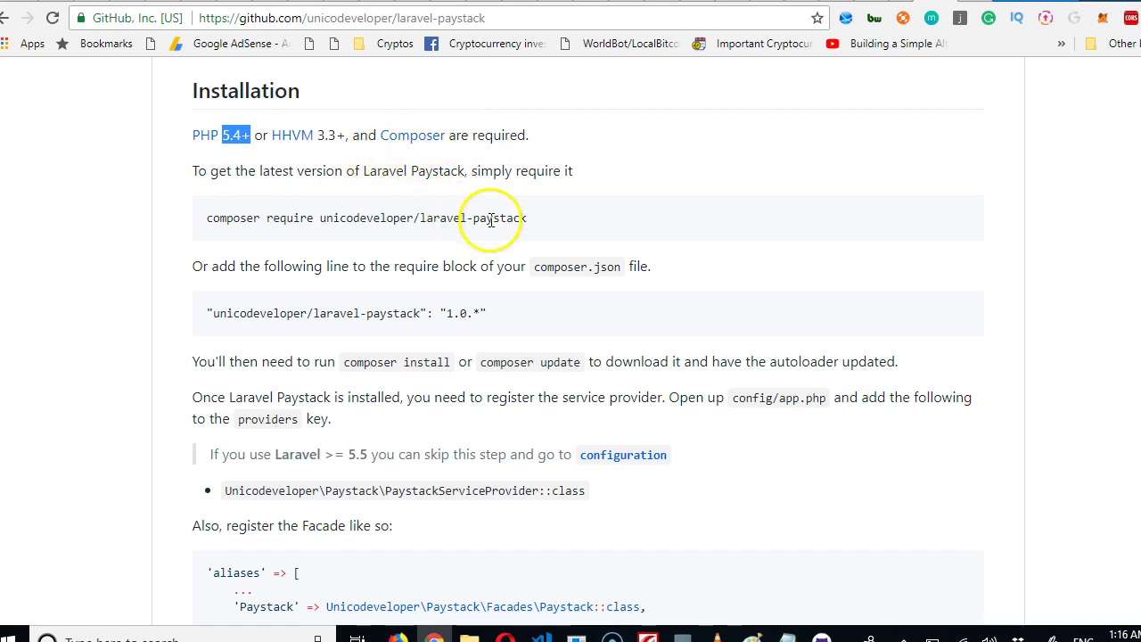
left_click_drag(535, 221, 229, 211)
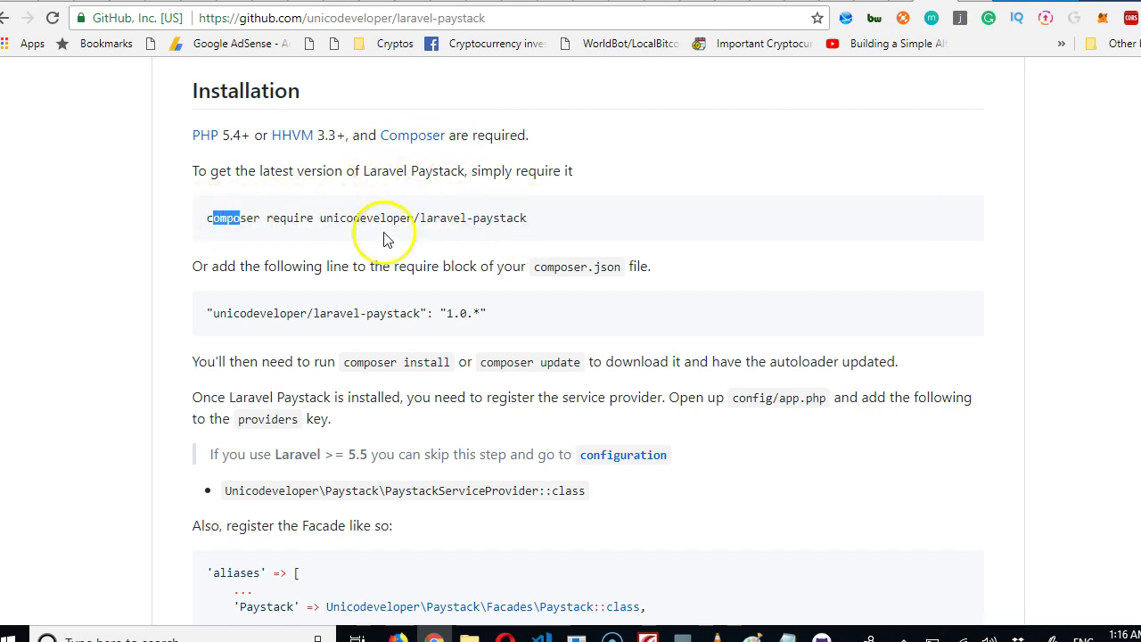
left_click_drag(526, 220, 207, 217)
right_click(208, 217)
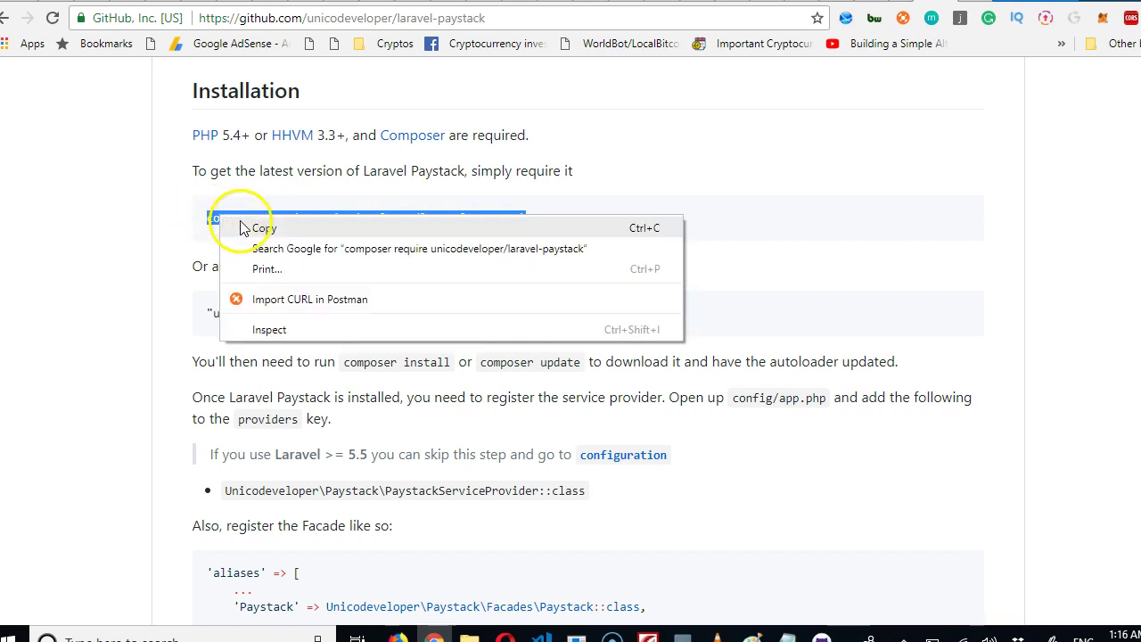
left_click(234, 223)
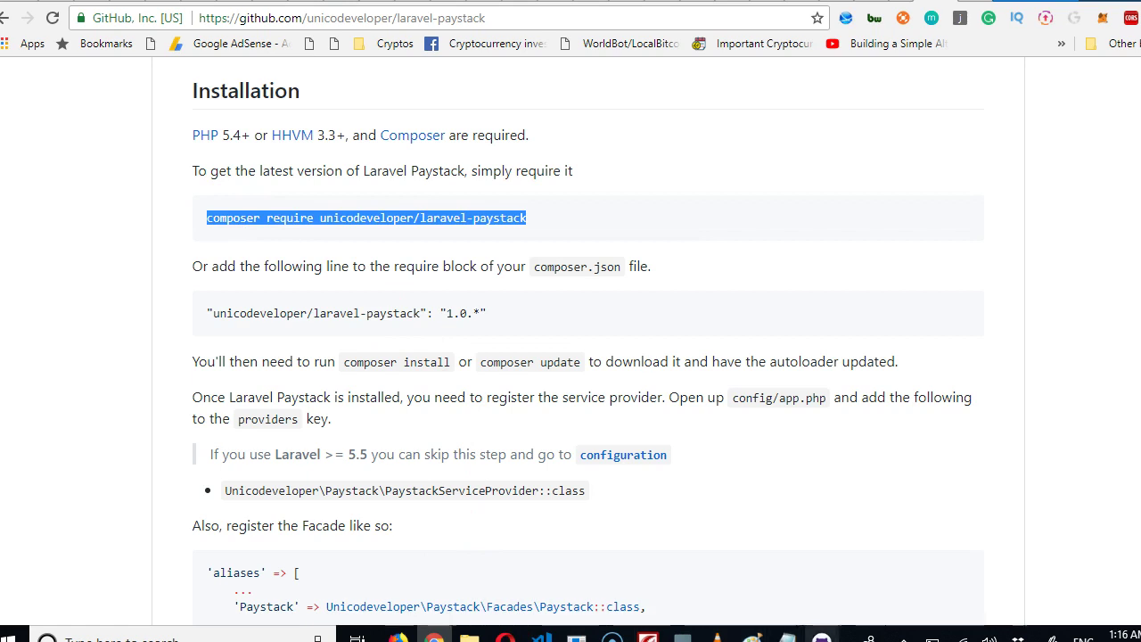
left_click(576, 637)
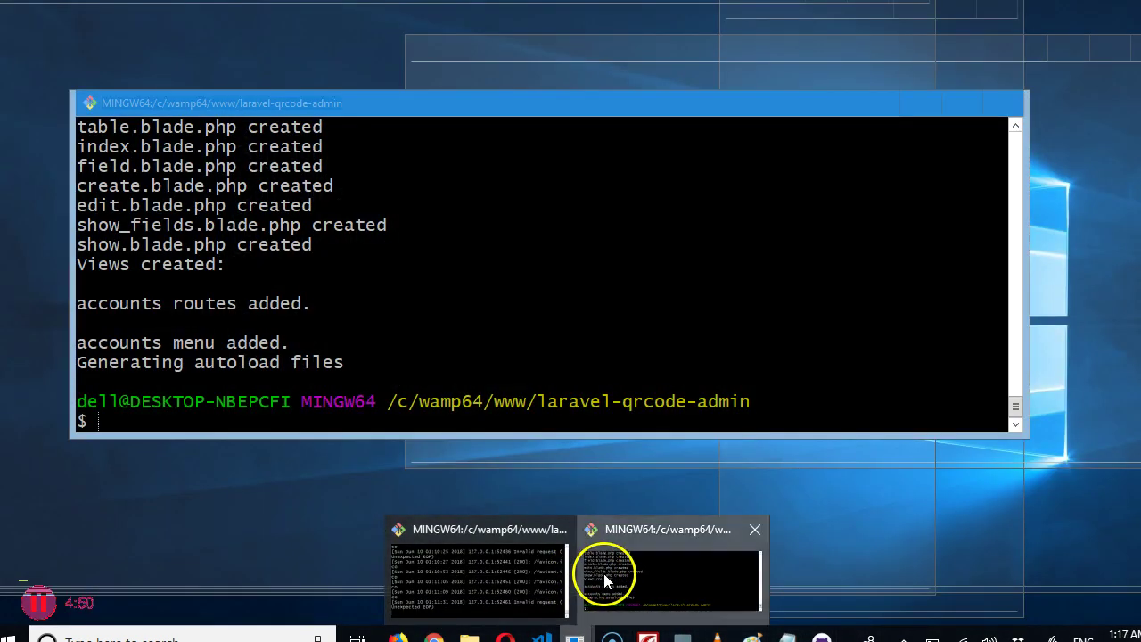
- Paste and run the composer require command in the laravel-qrcode-admin terminal, then minimise it
left_click(603, 574)
right_click(318, 408)
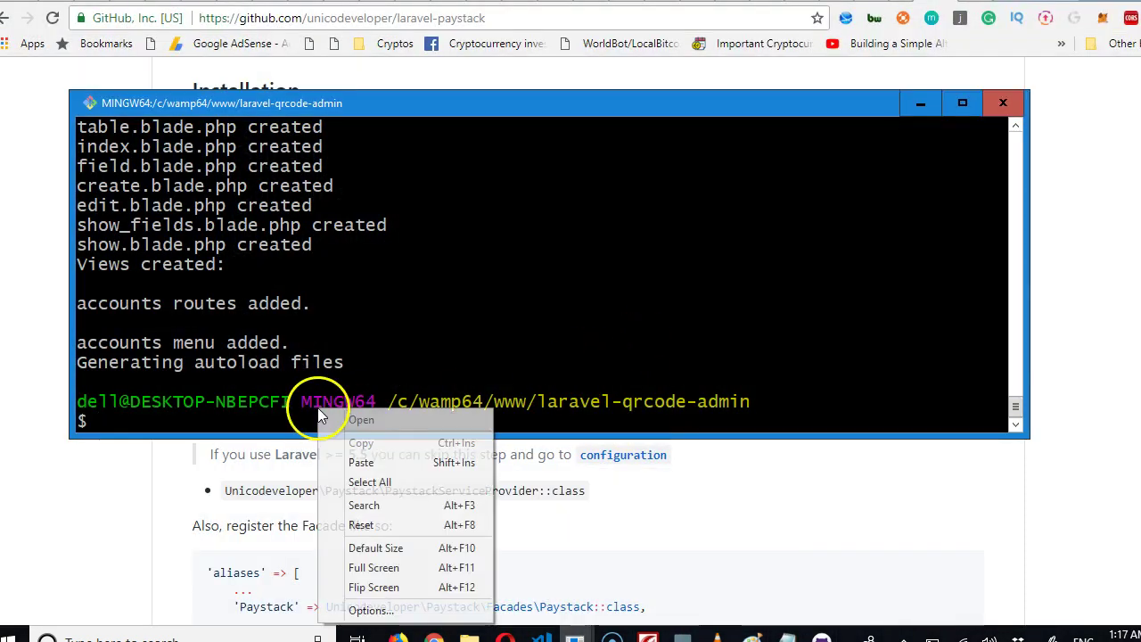
left_click(361, 463)
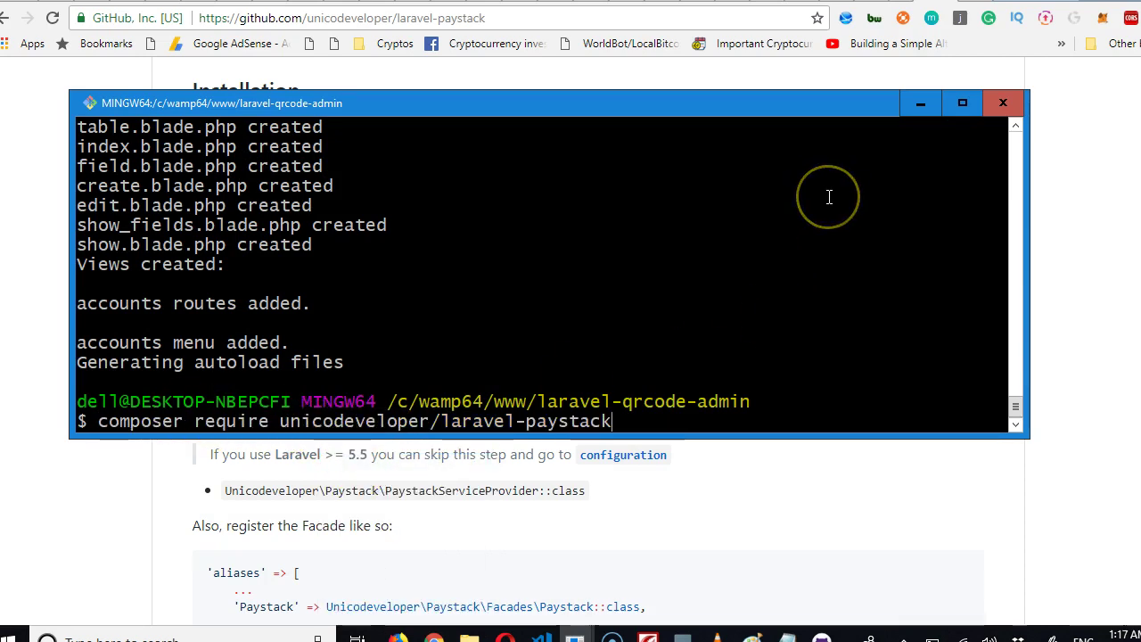
key("Return")
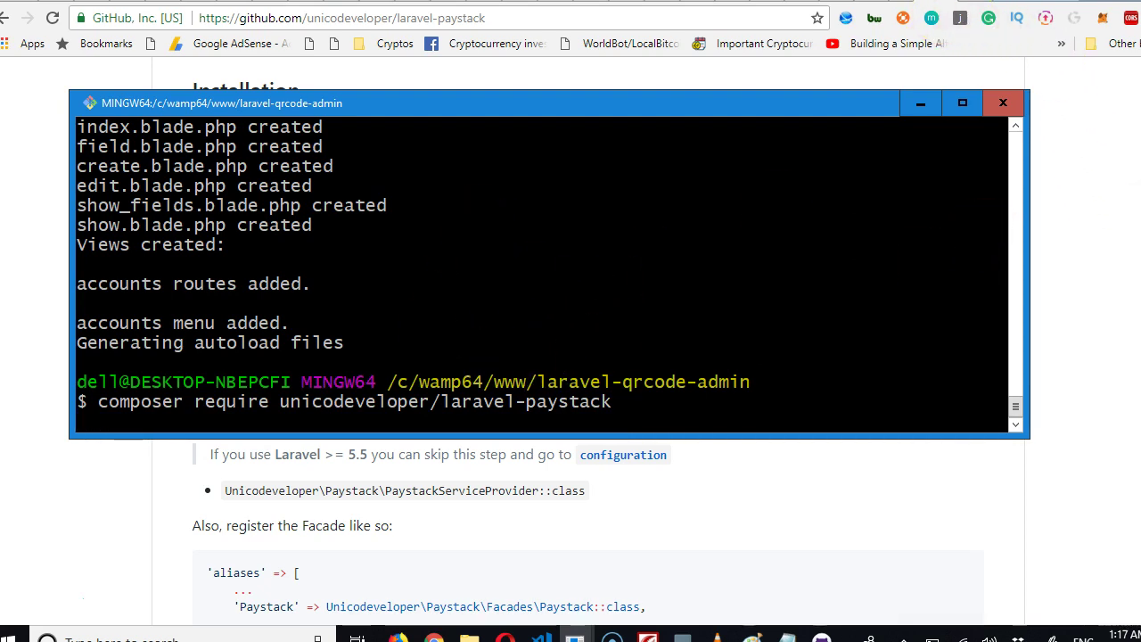
left_click(575, 635)
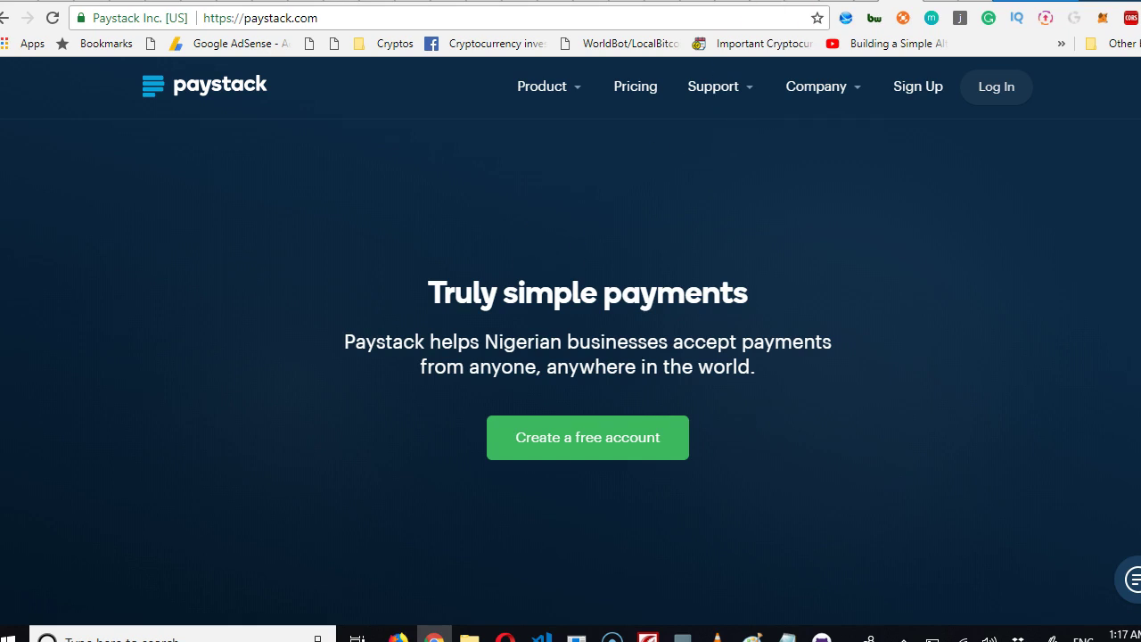
- Cycle browser tabs back to the laravel-paystack README's Installation section
key("ctrl+Tab")
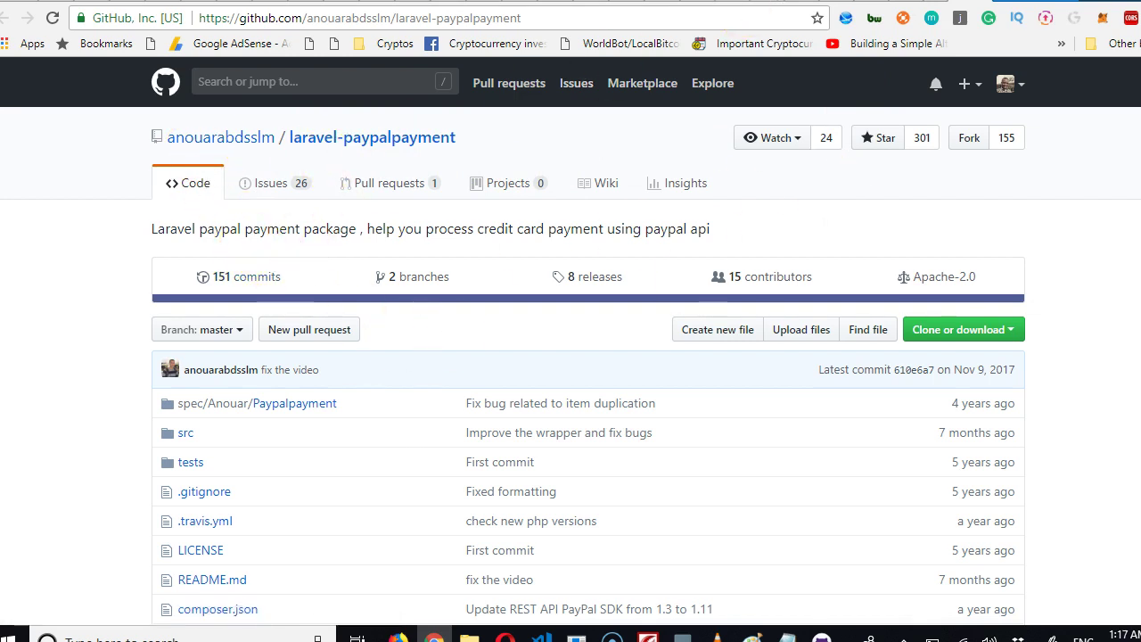
key("ctrl+Tab")
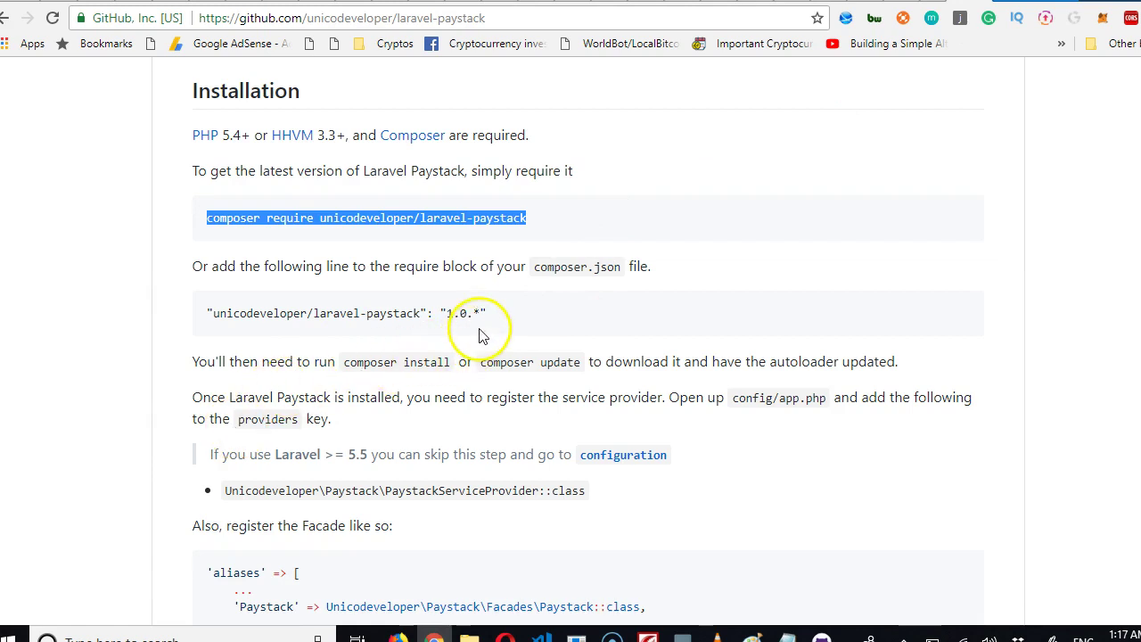
scroll(268, 374, "down", 1)
scroll(236, 401, "down", 2)
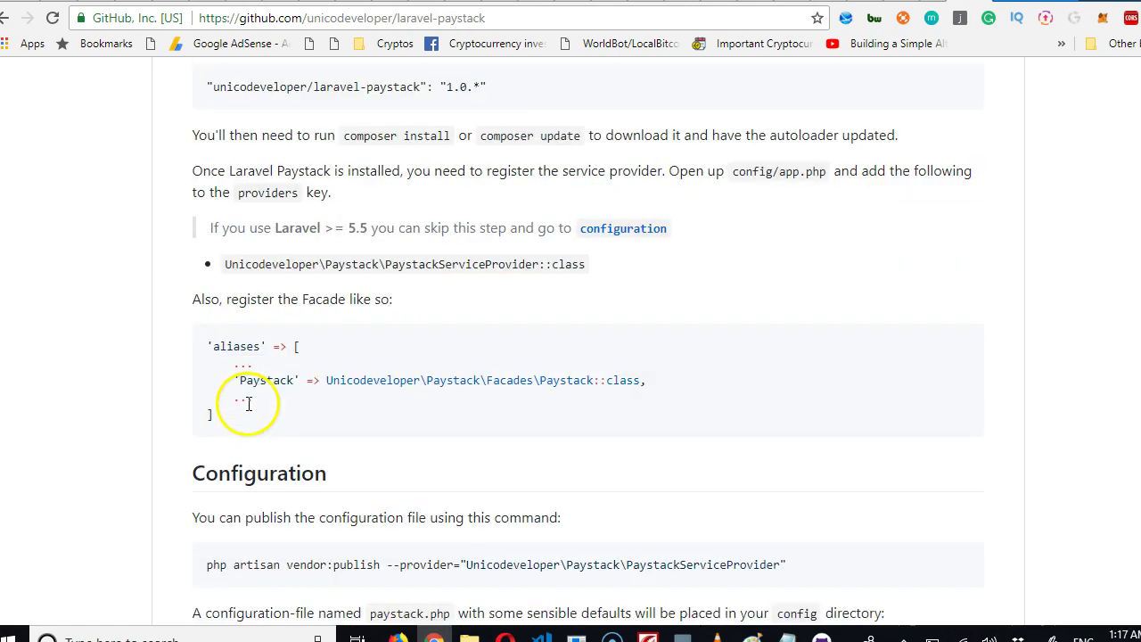
scroll(249, 405, "down", 1)
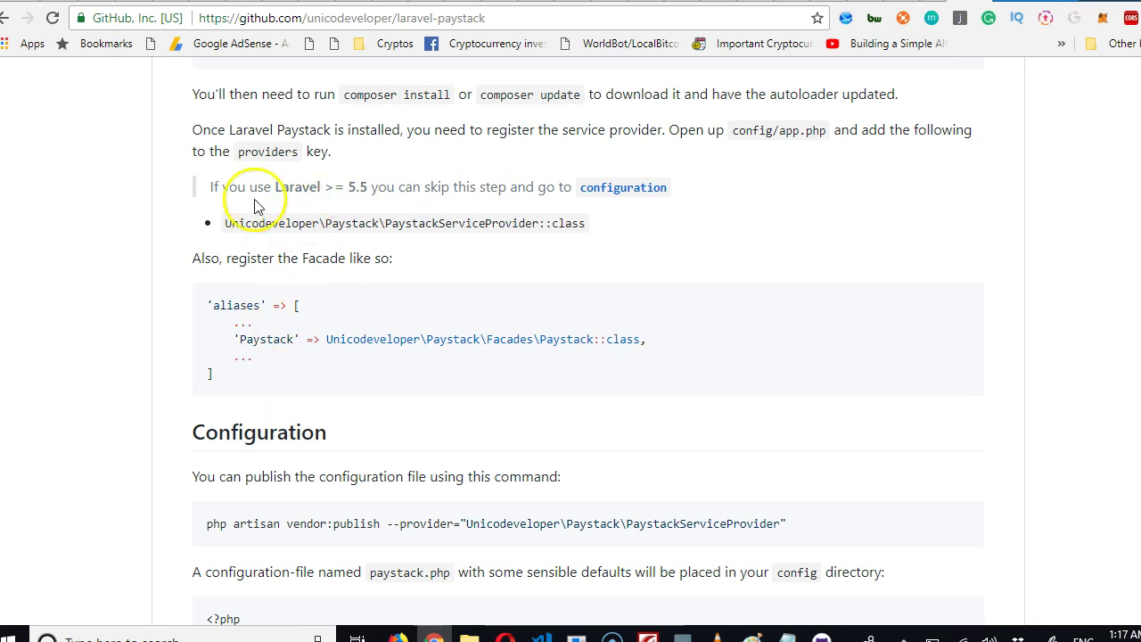
scroll(252, 336, "down", 2)
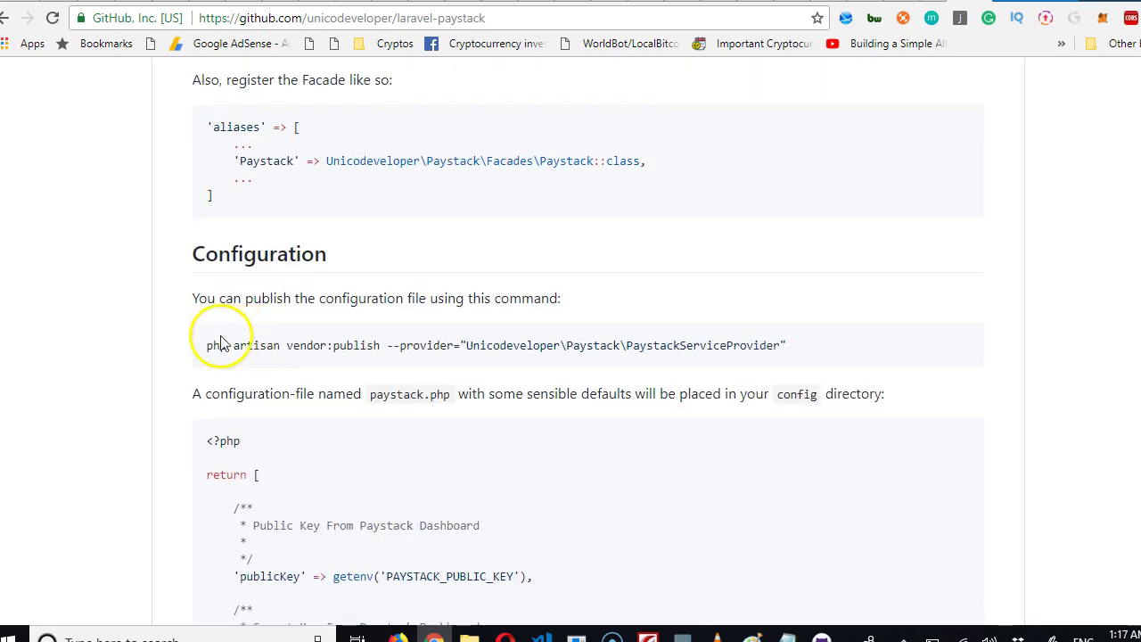
scroll(219, 344, "down", 2)
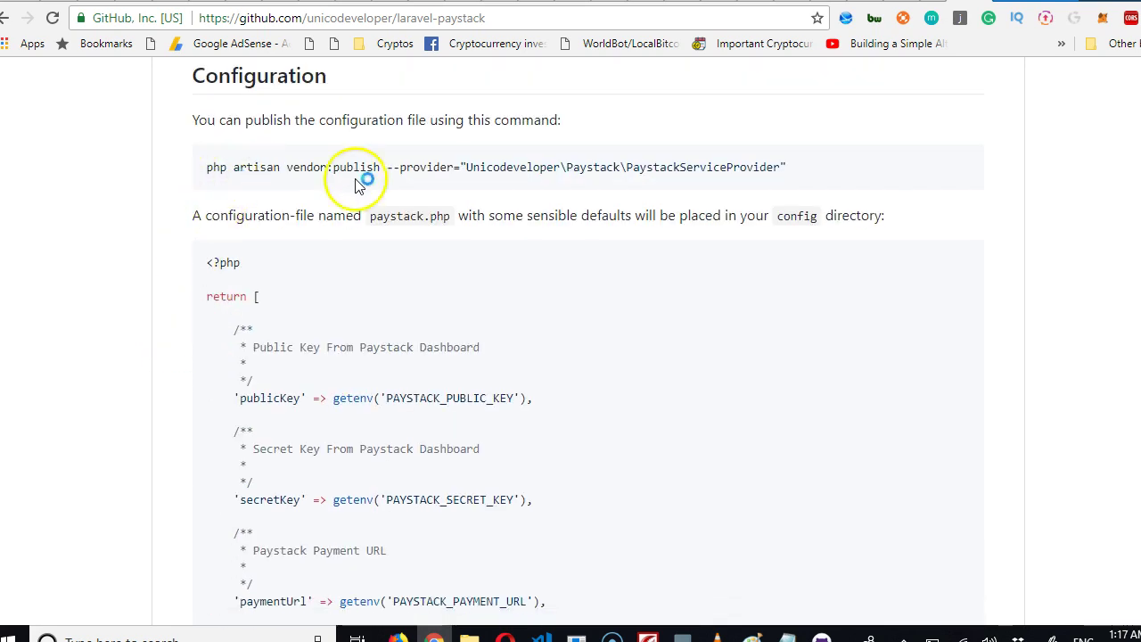
- Copy the php artisan vendor:publish command and bring the Git Bash terminal forward
mouse_move(798, 169)
left_mouse_down()
mouse_move(482, 163)
mouse_move(211, 176)
left_mouse_up()
right_click(204, 171)
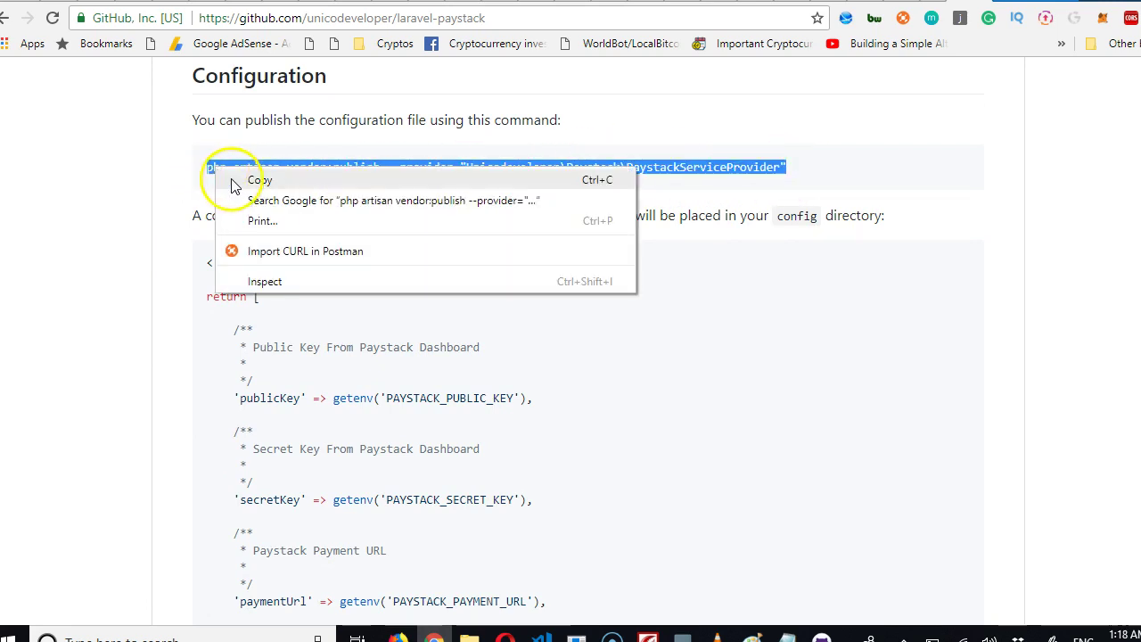
left_click(236, 183)
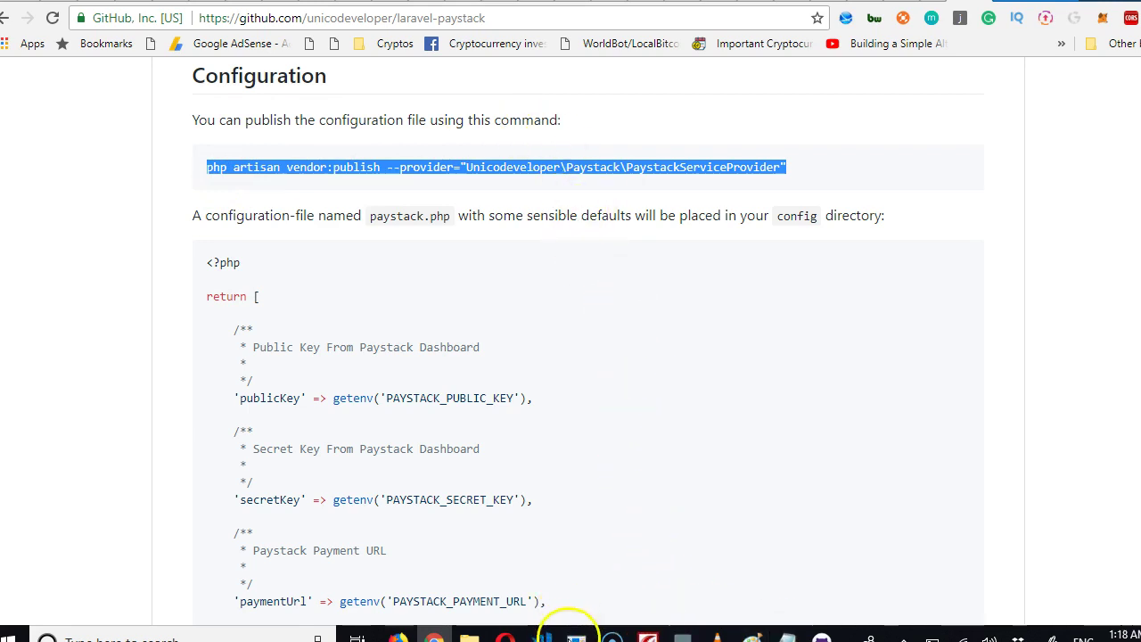
left_click(575, 635)
left_click(606, 577)
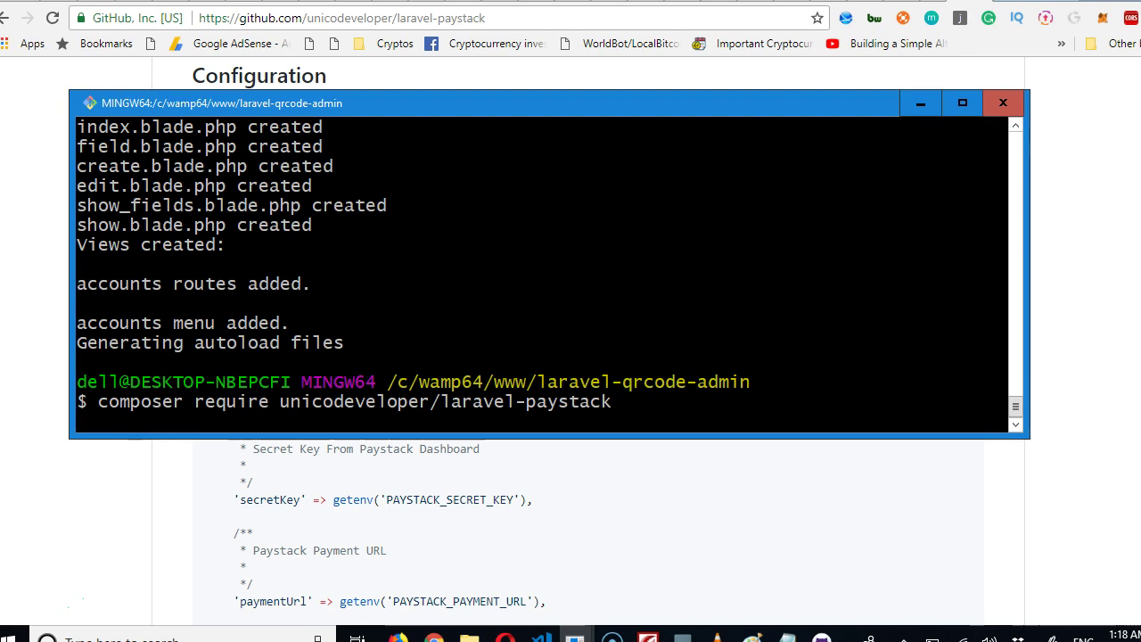
- Run the pending composer require unicodeveloper/laravel-paystack command in the MINGW64 terminal
key("Return")
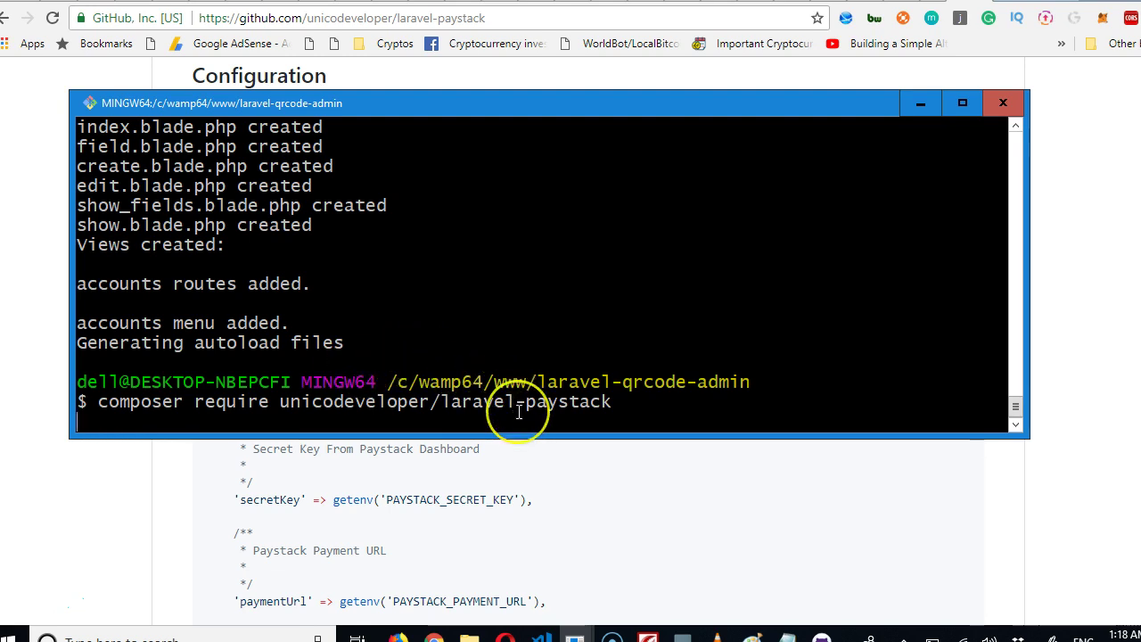